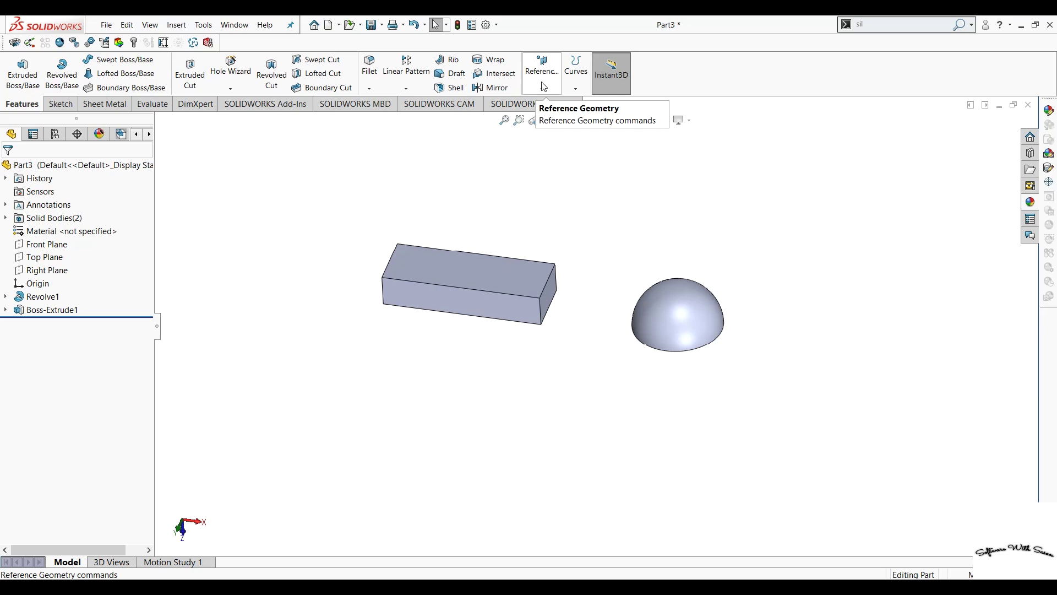
Add a silhouette split line to the hemisphere's curved face, using the Right Plane as direction
click(572, 85)
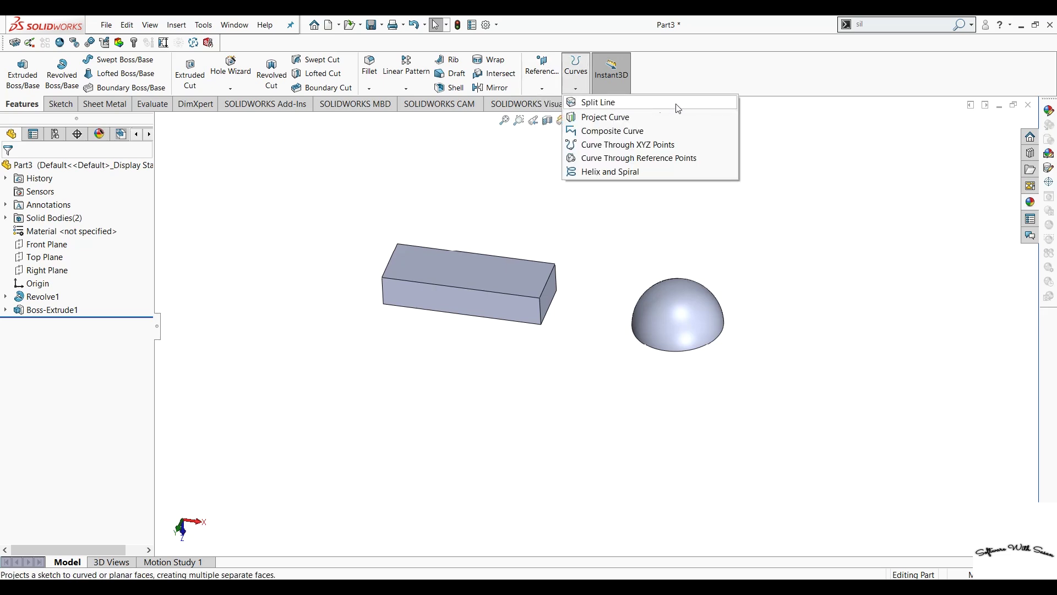
click(695, 105)
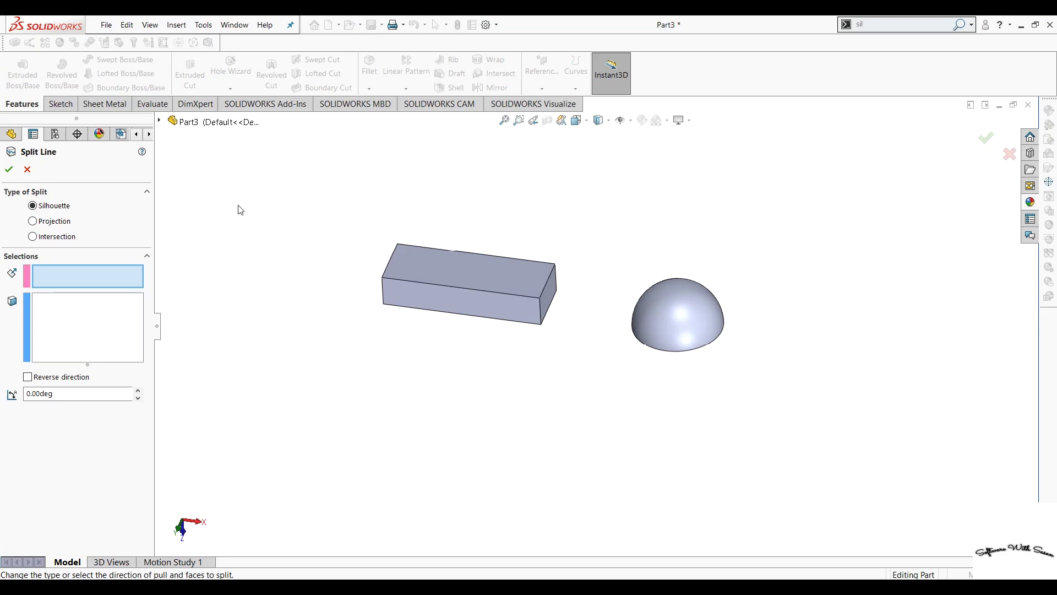
click(159, 120)
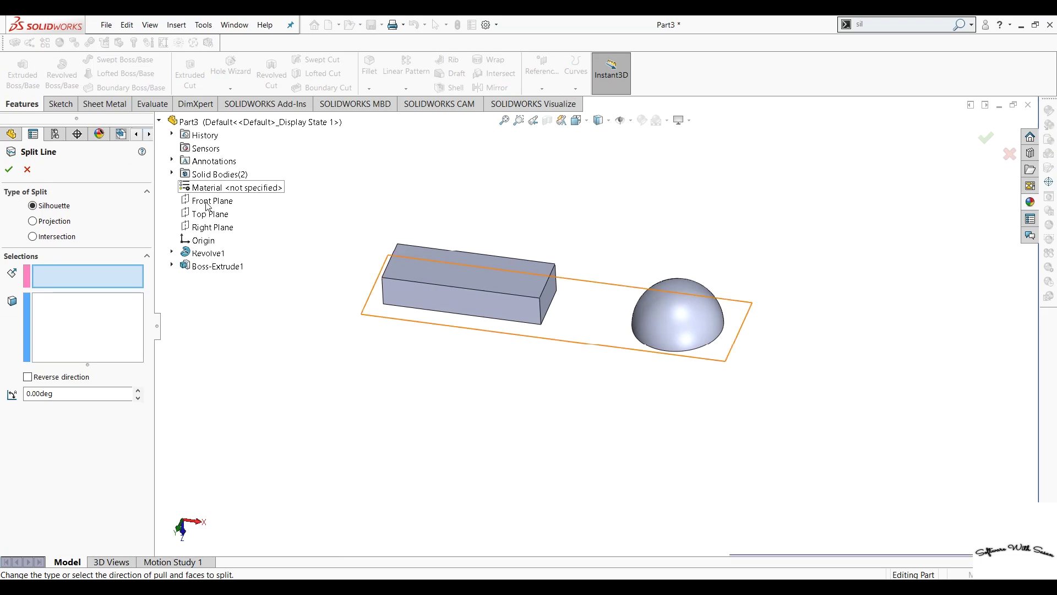
click(210, 231)
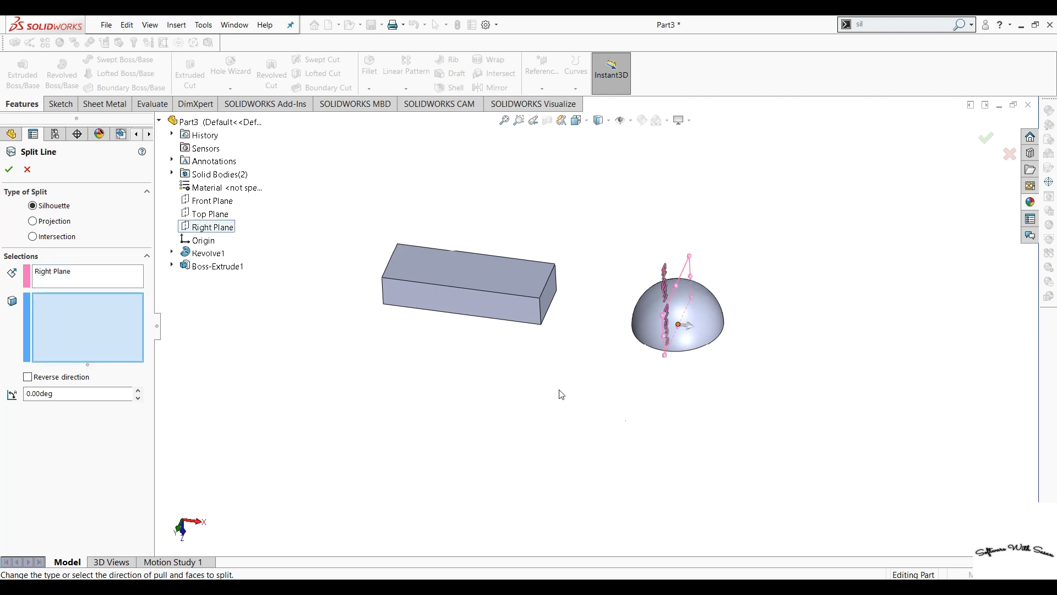
click(707, 318)
click(9, 169)
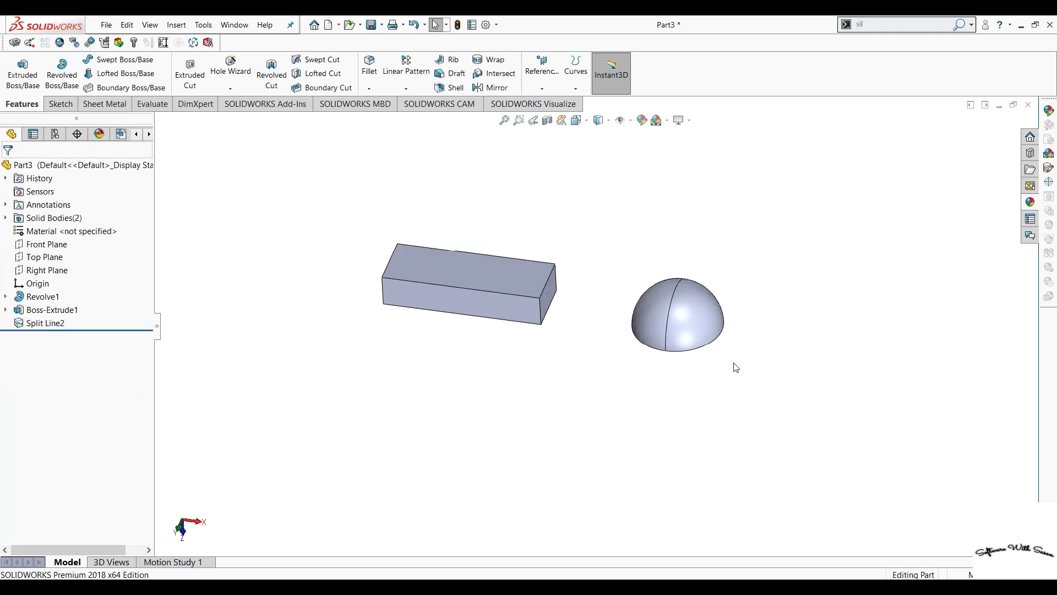
Create Split Line3, a silhouette split of the hemisphere's right face using the Top Plane
mouse_move(658, 364)
middle_down()
mouse_move(675, 372)
mouse_move(657, 370)
middle_up()
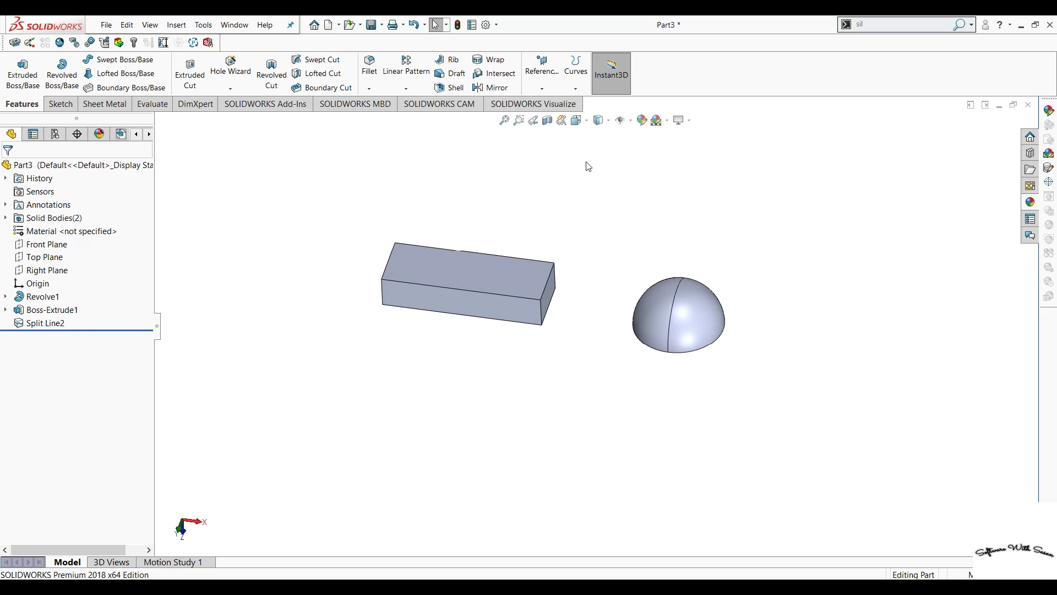
click(575, 88)
click(586, 104)
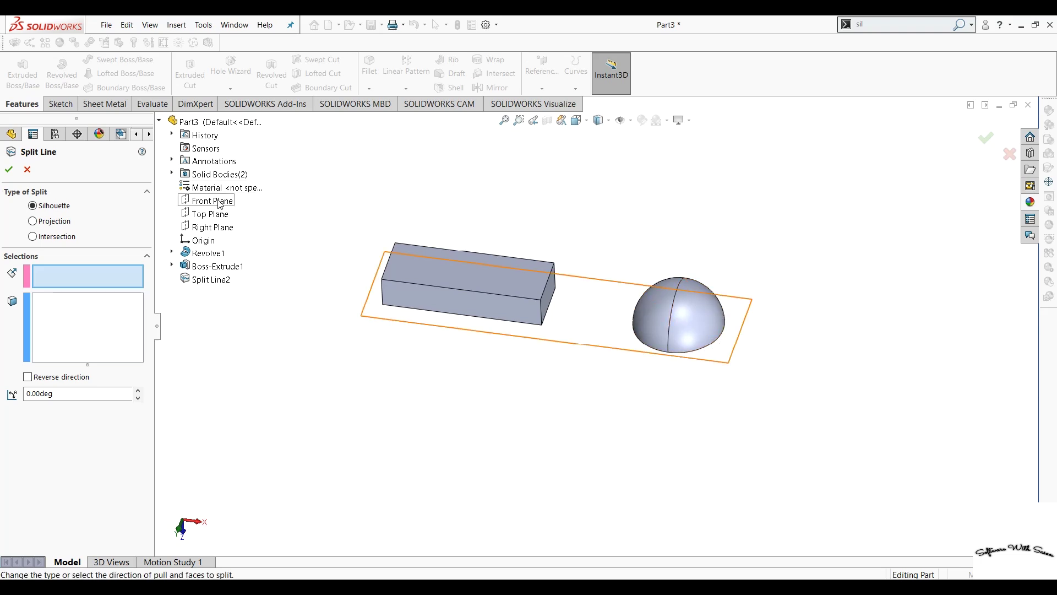
click(211, 213)
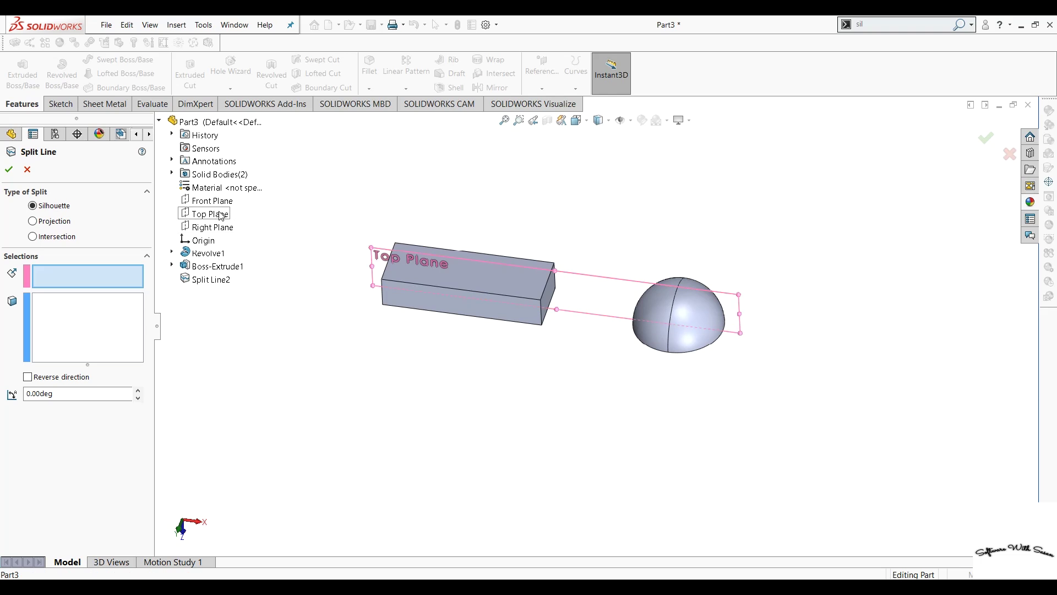
click(707, 337)
click(9, 169)
click(598, 380)
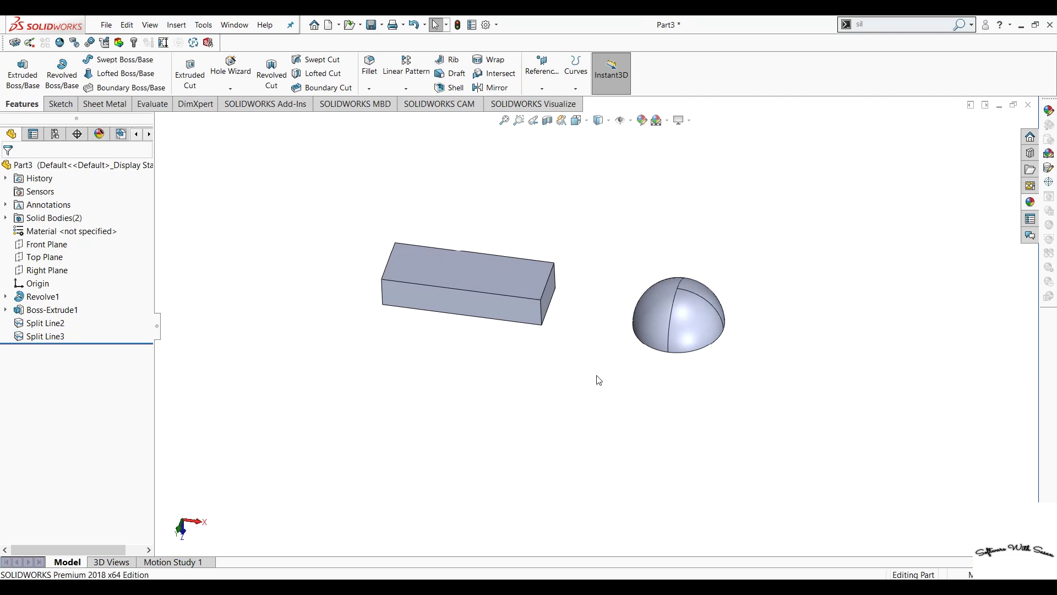
middle_drag(782, 325, 736, 349)
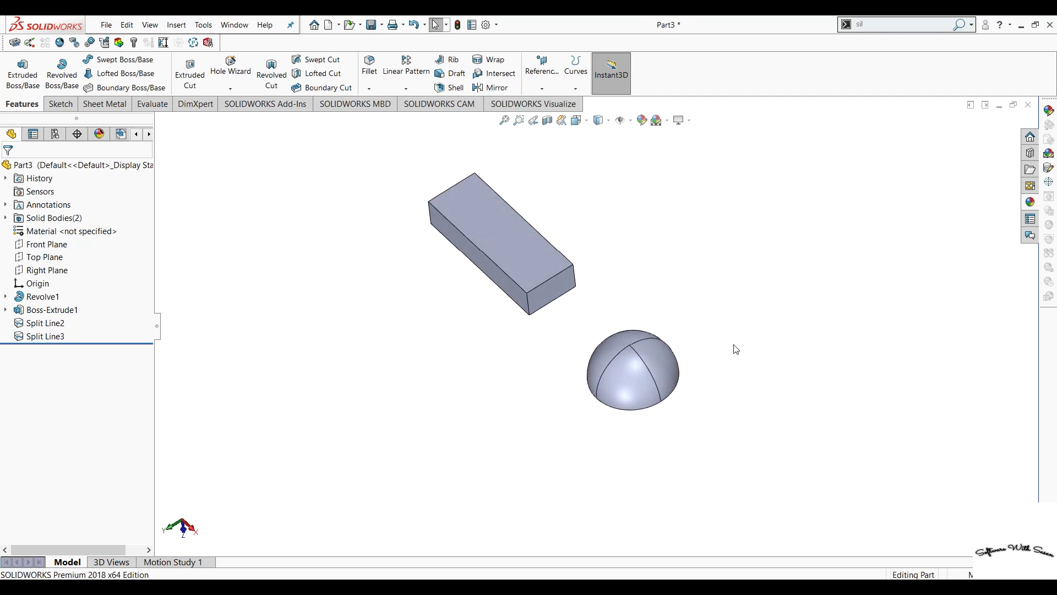
Apply a blue face appearance to one split face of the hemisphere
right_click(607, 352)
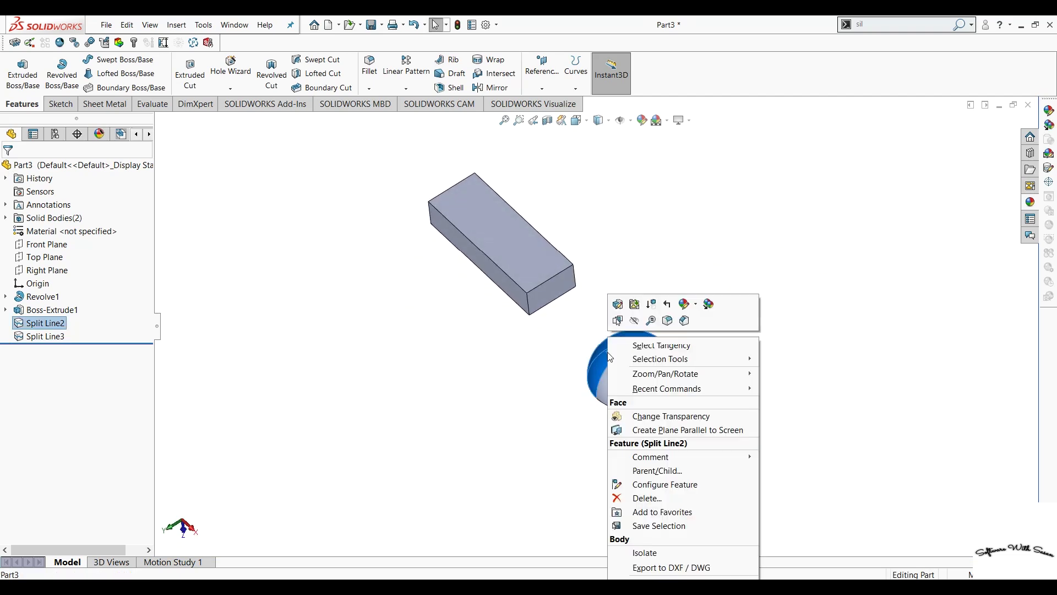
click(686, 305)
click(696, 332)
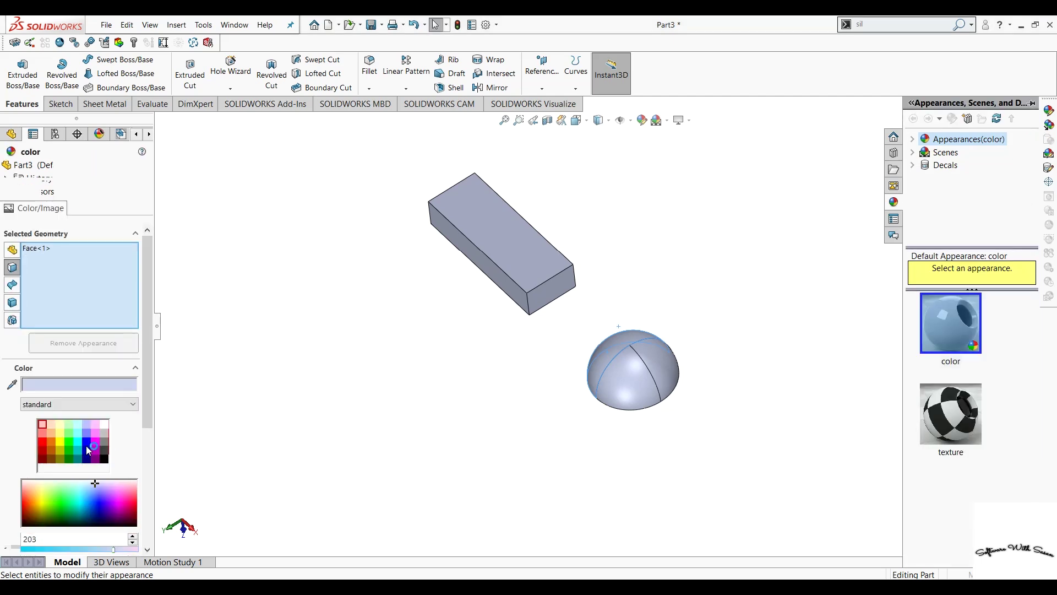
click(88, 442)
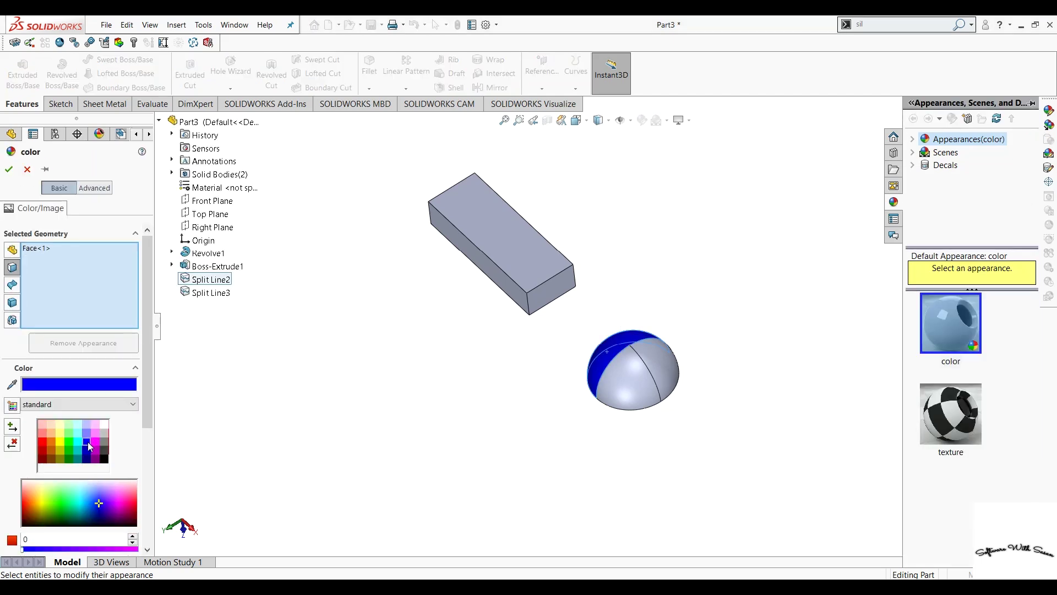
click(7, 170)
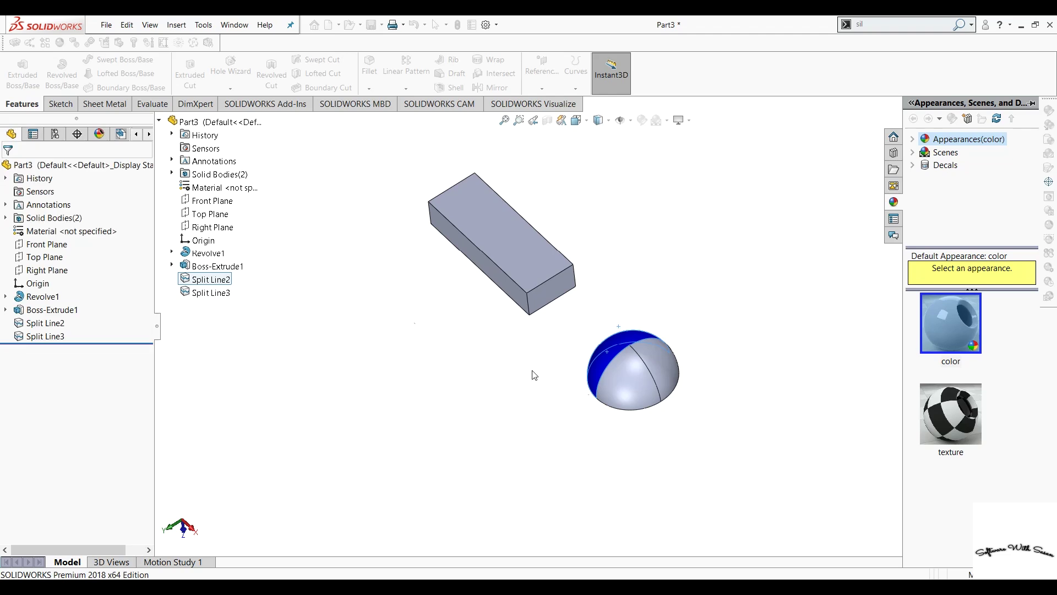
Apply a yellow face appearance to a second hemisphere face
right_click(631, 386)
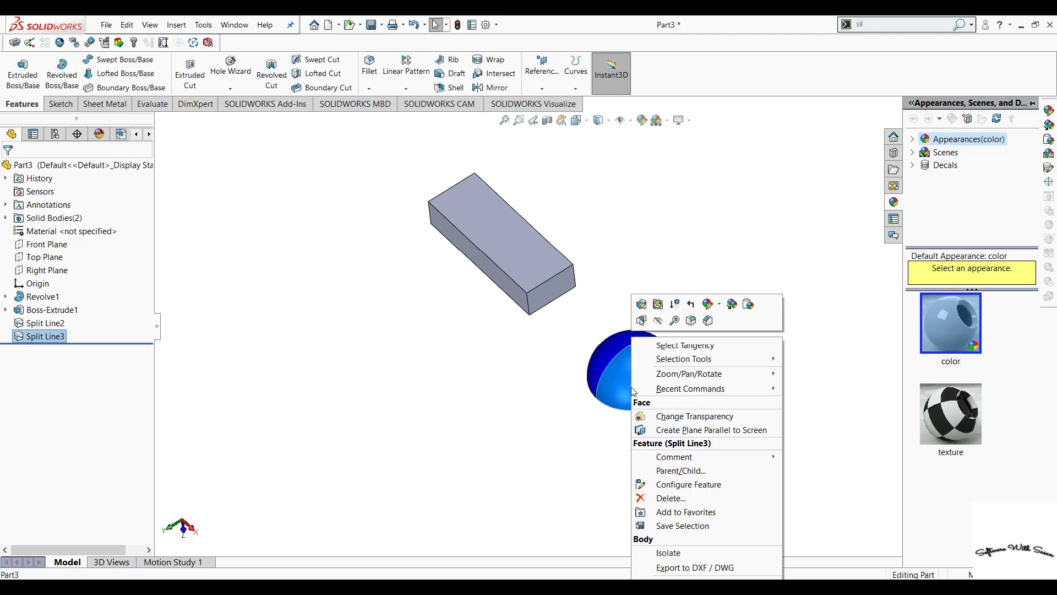
click(716, 304)
click(716, 329)
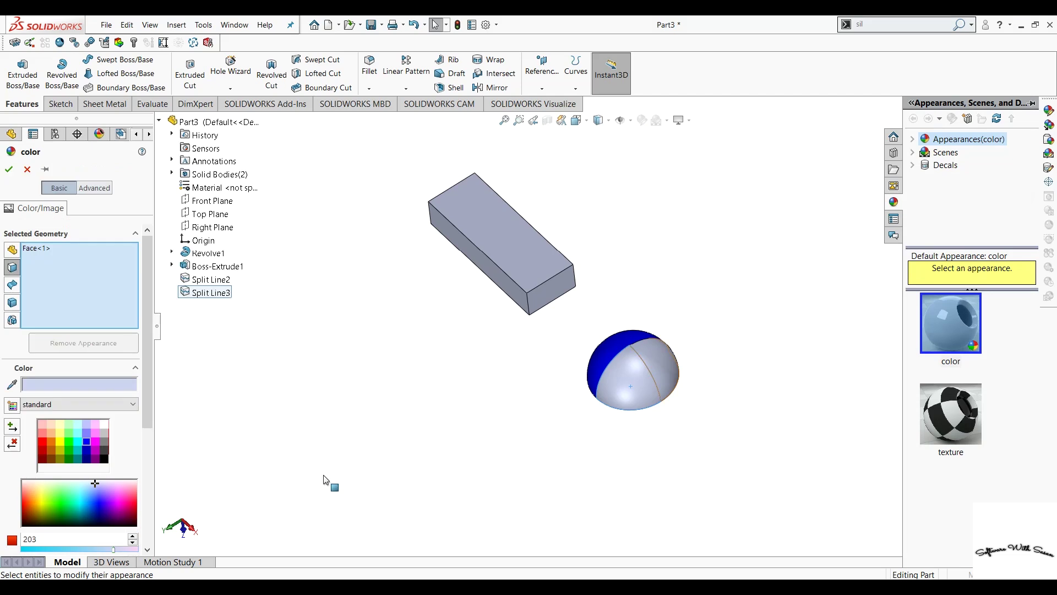
click(58, 439)
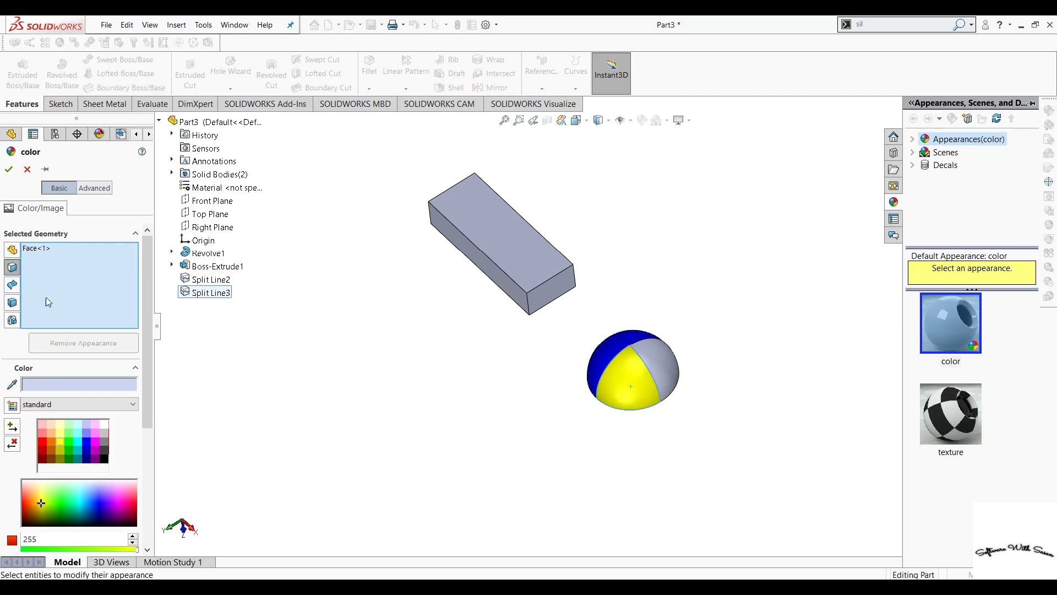
click(9, 169)
Apply a green face appearance to the last grey hemisphere face
right_click(656, 365)
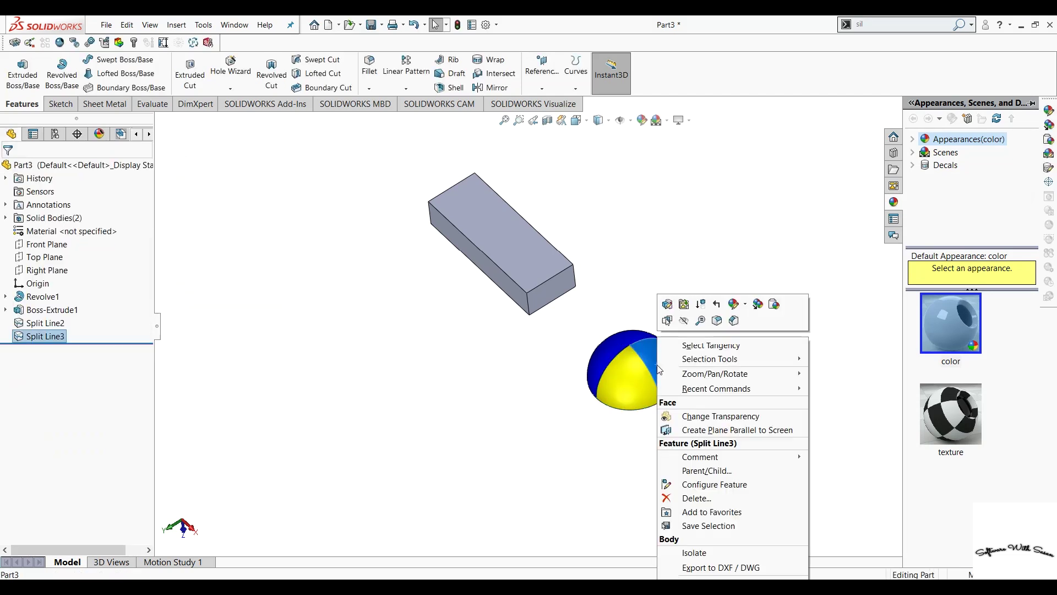
click(733, 304)
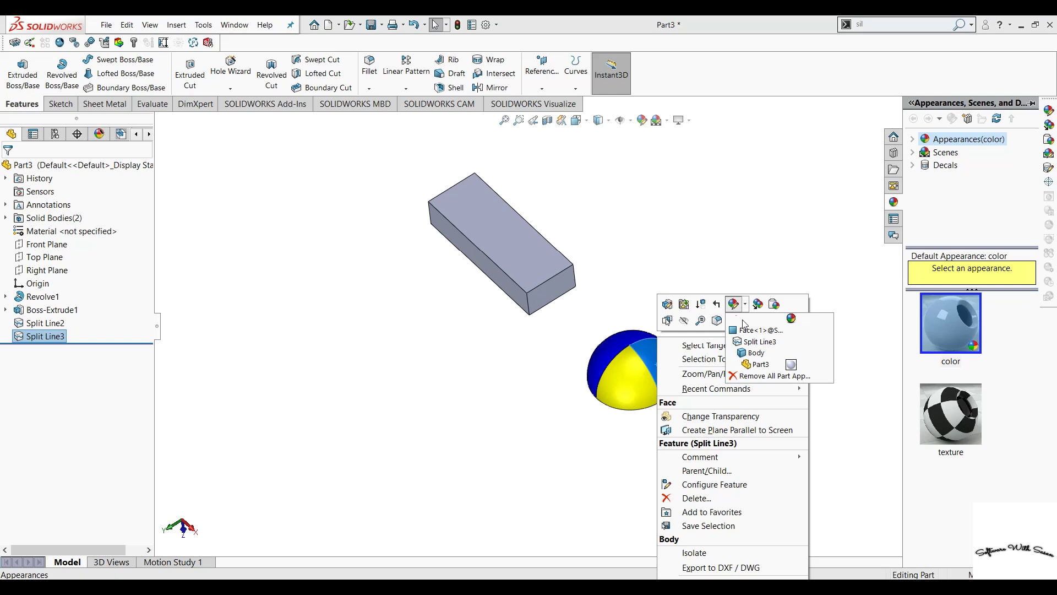
click(745, 336)
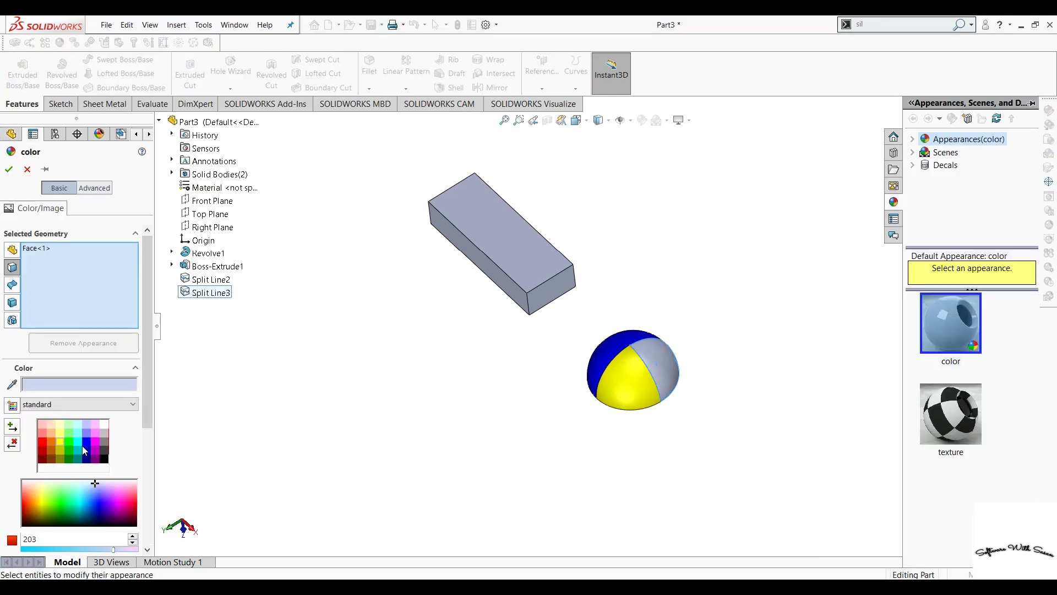
click(69, 451)
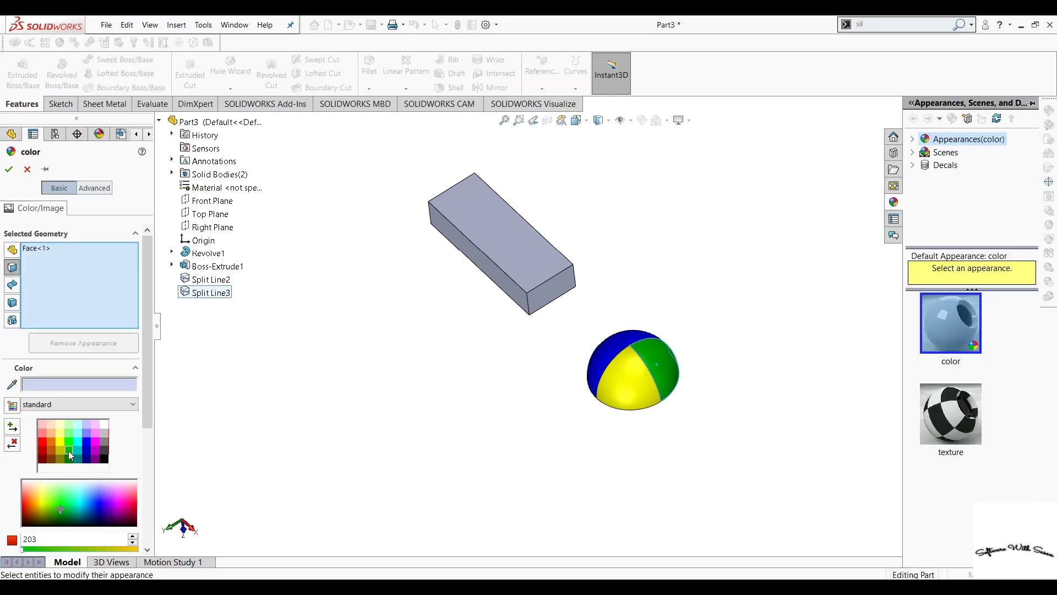
click(8, 169)
mouse_move(450, 400)
middle_down()
mouse_move(506, 453)
mouse_move(506, 367)
mouse_move(494, 356)
middle_up()
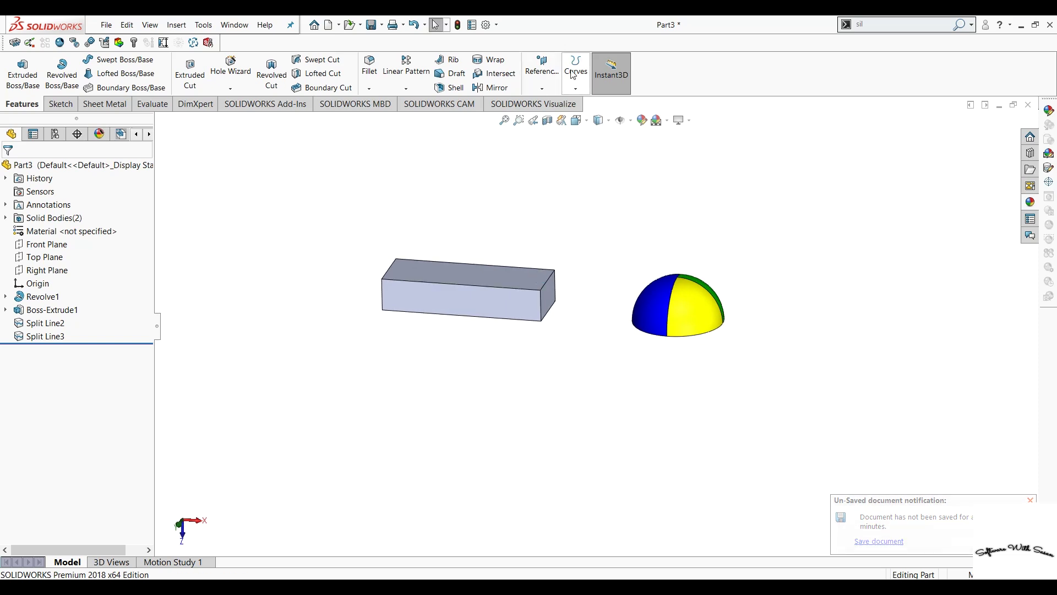
Start an intersection split line, then cancel it without creating anything
click(576, 89)
click(598, 102)
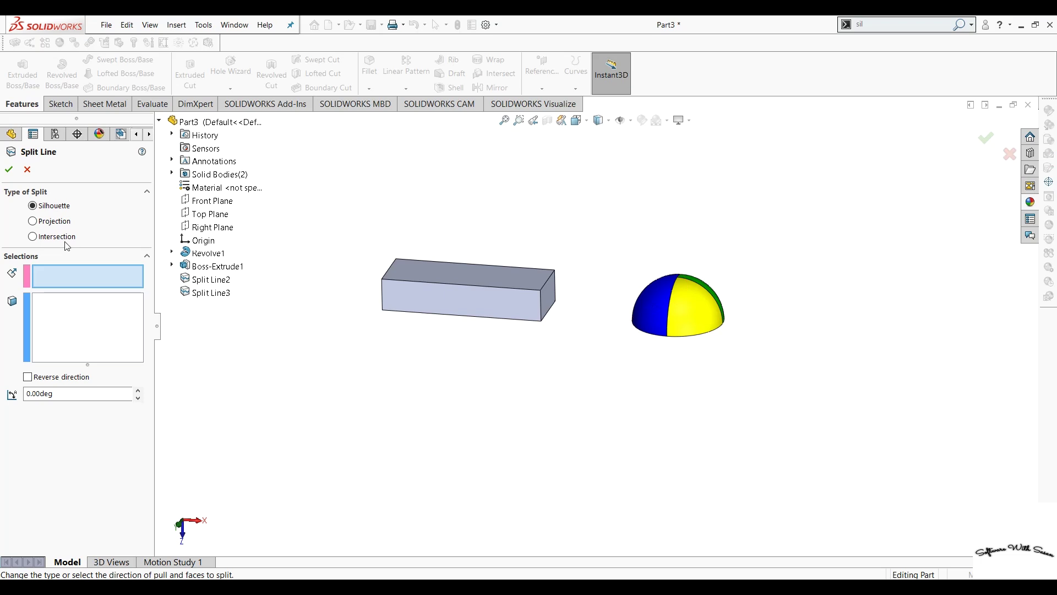
click(34, 237)
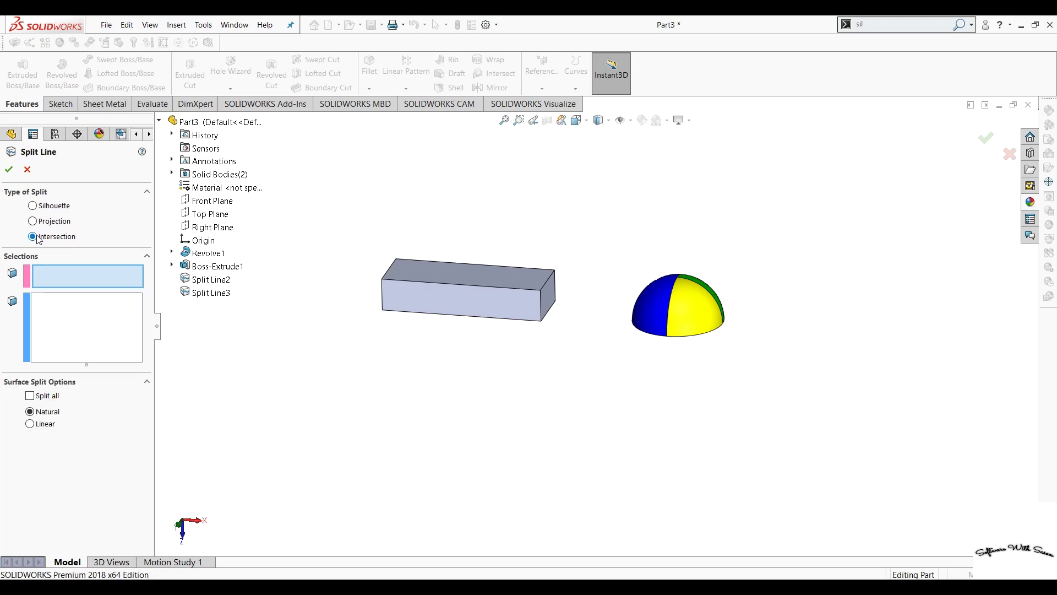
middle_drag(330, 329, 380, 336)
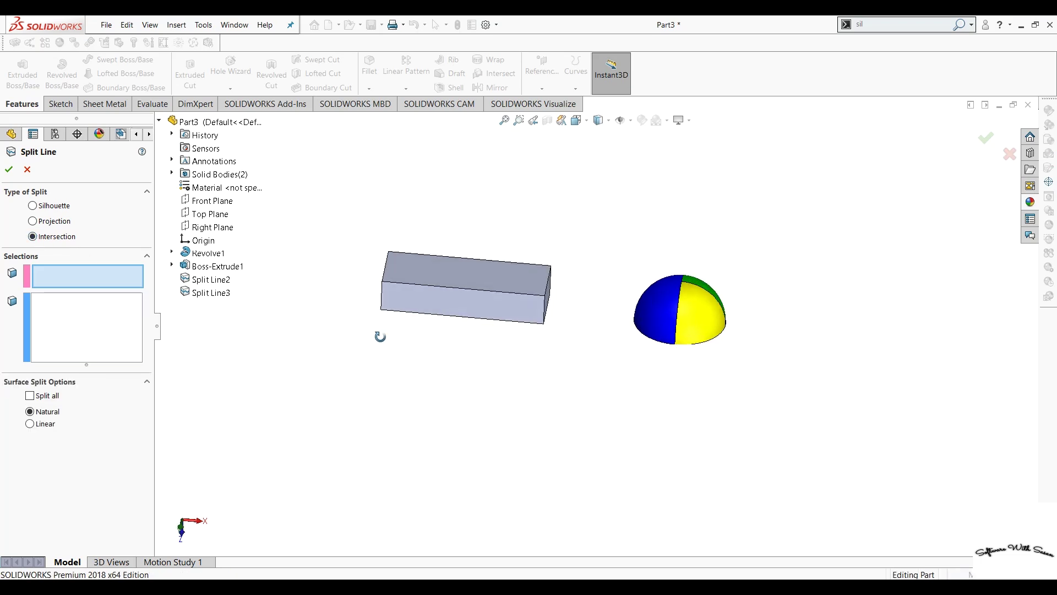
click(28, 170)
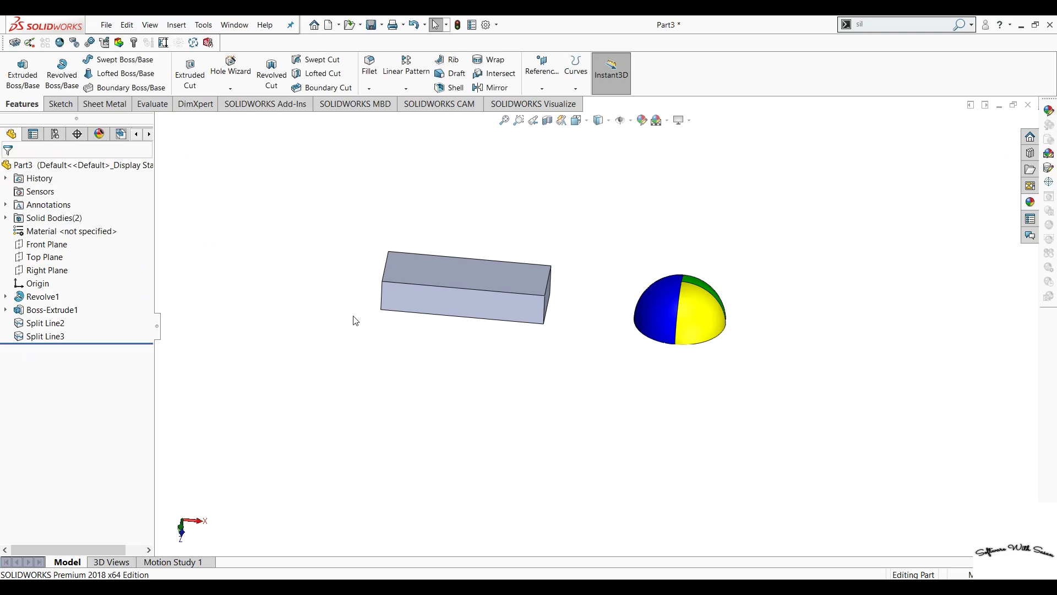
Create Plane1 midway between the box's bottom and top faces
click(542, 65)
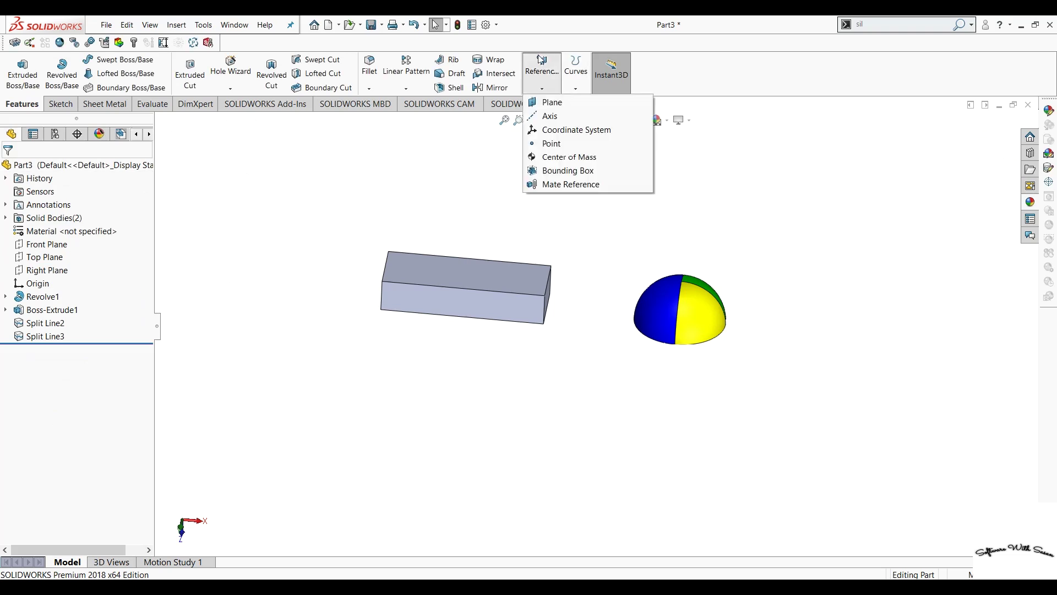
click(548, 101)
middle_drag(405, 271, 411, 229)
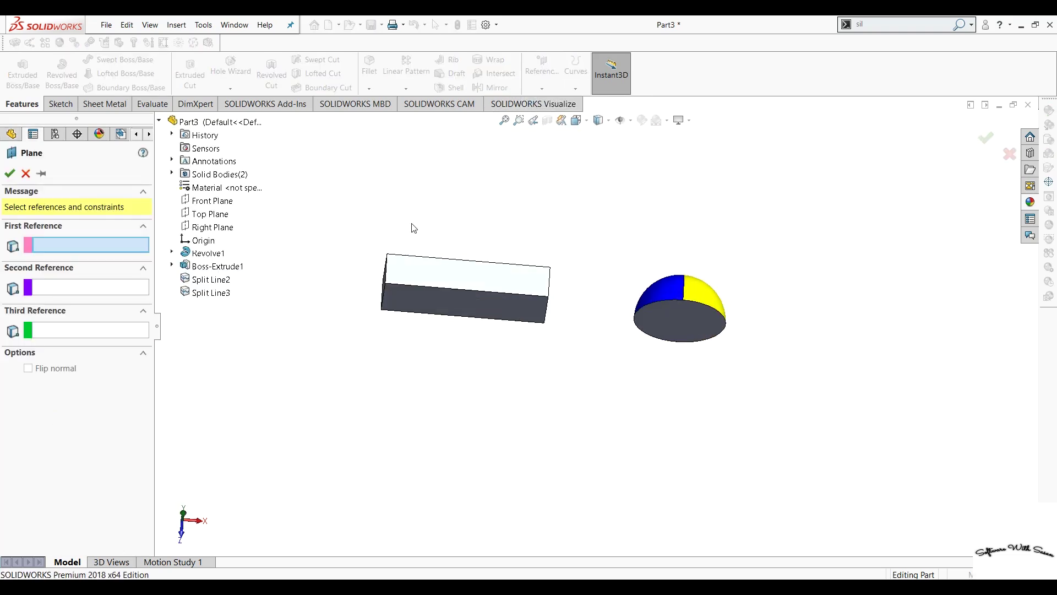
click(450, 301)
middle_drag(448, 305, 406, 524)
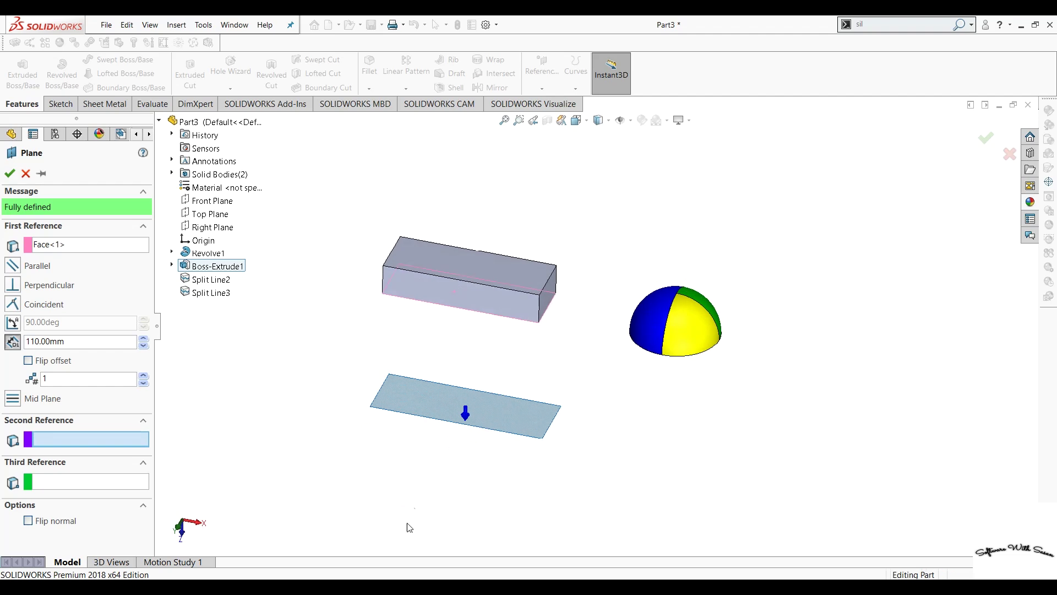
click(475, 275)
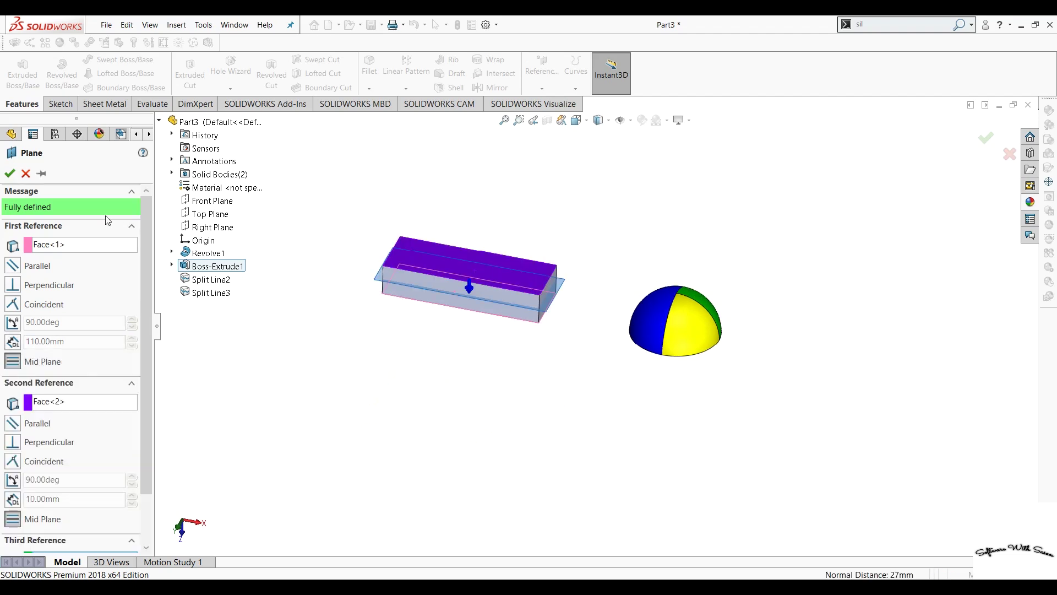
click(10, 174)
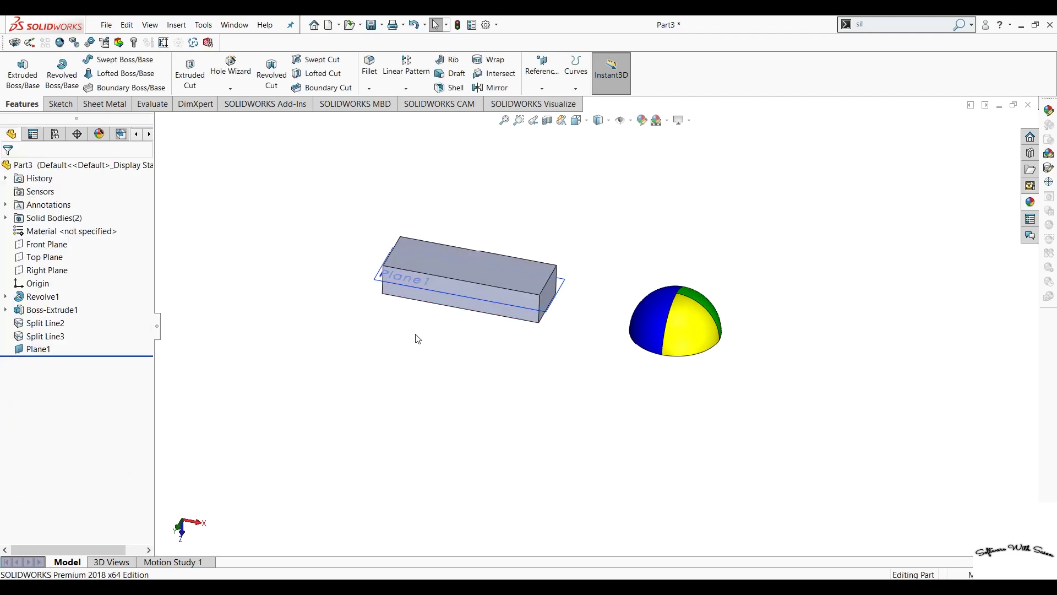
mouse_move(415, 334)
middle_down()
mouse_move(446, 366)
mouse_move(422, 388)
middle_up()
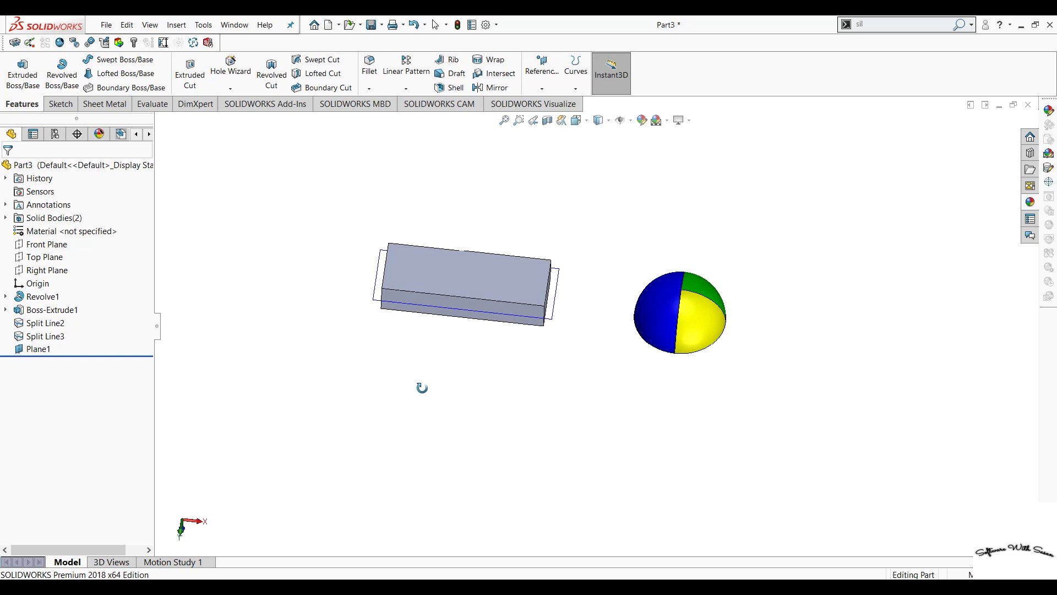
key(Escape)
Start an intersection split line, clearing a wrongly picked face and selecting the box's end face
click(576, 72)
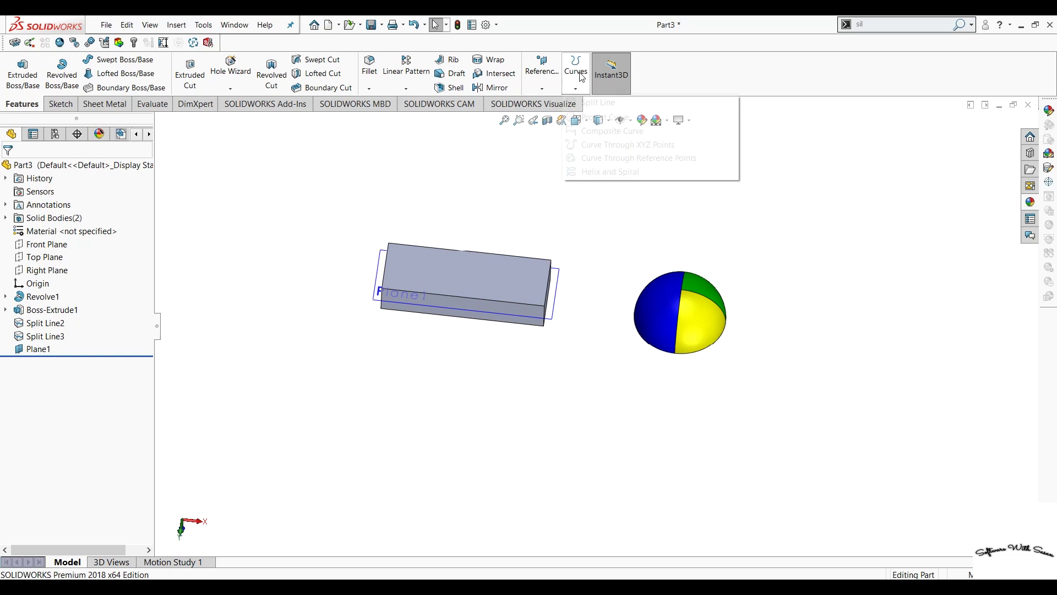
click(582, 101)
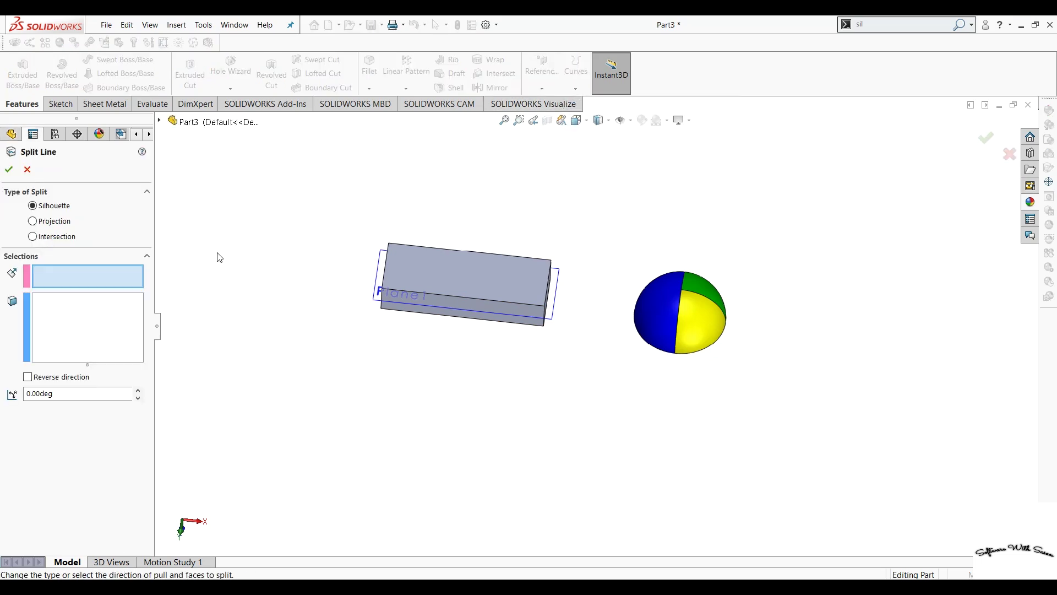
click(33, 237)
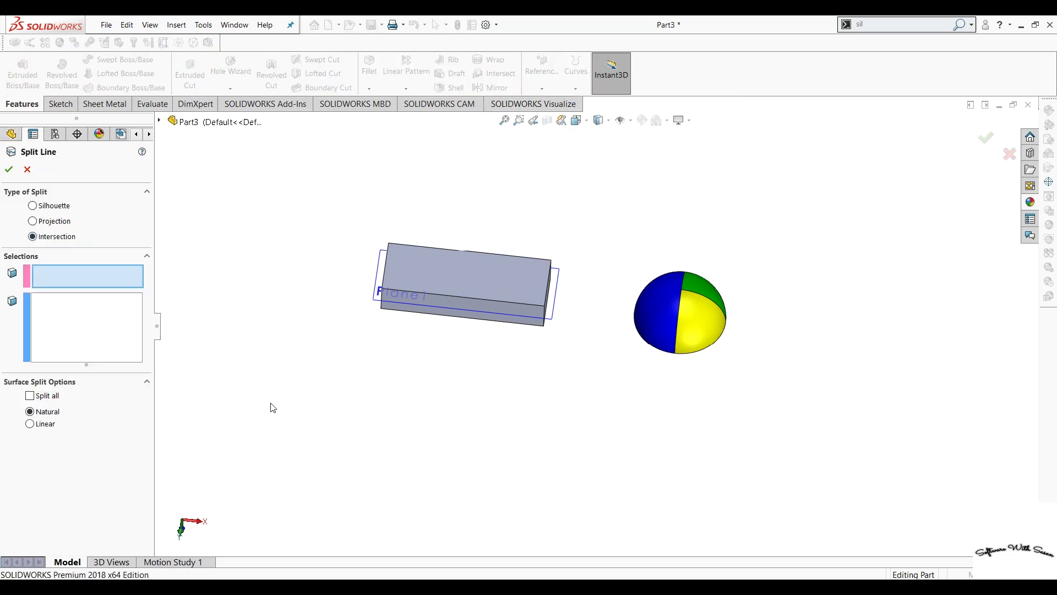
click(449, 282)
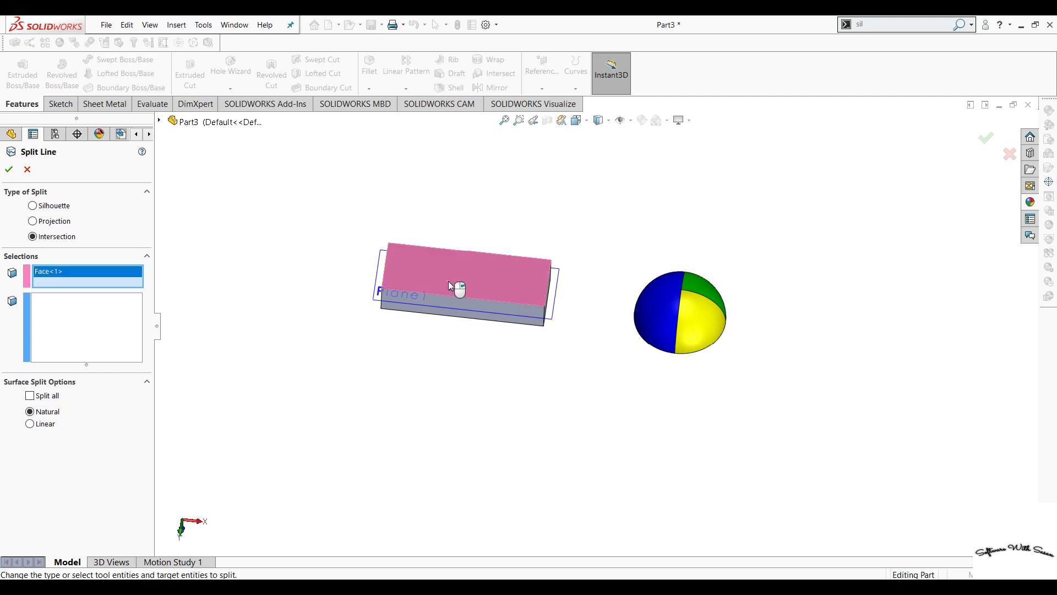
right_click(84, 273)
click(132, 281)
mouse_move(384, 405)
middle_down()
mouse_move(490, 325)
mouse_move(460, 396)
middle_up()
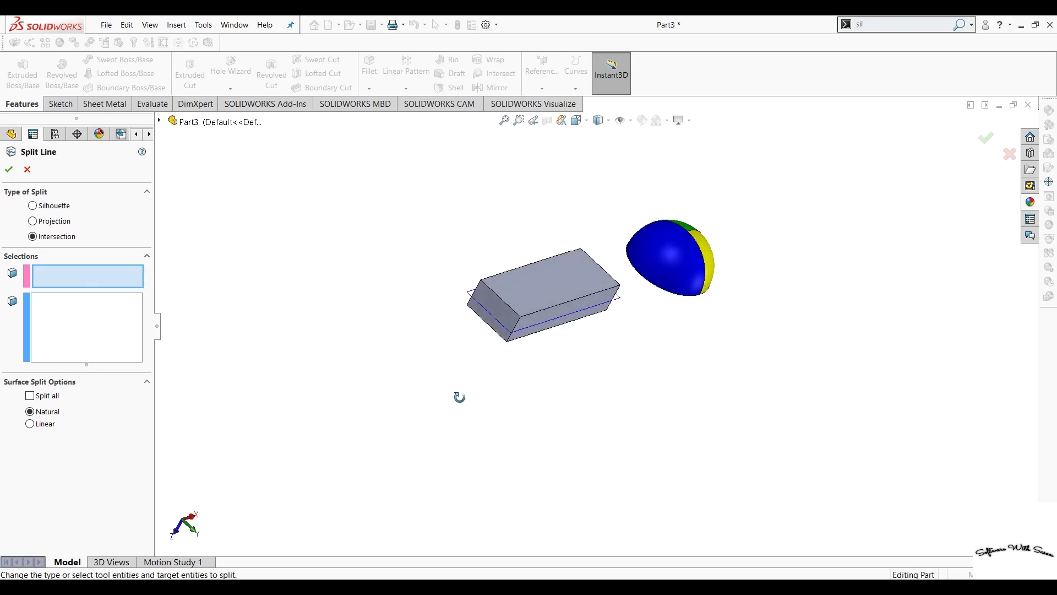
click(499, 306)
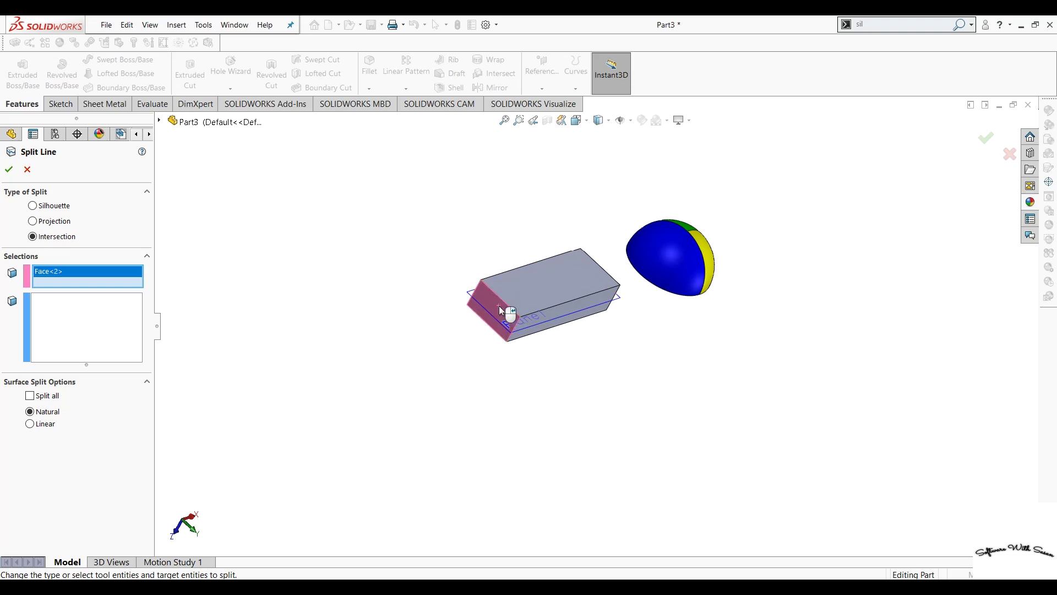
Set Plane1 as splitting tool and the box's end face as target, creating Split Line4
click(160, 120)
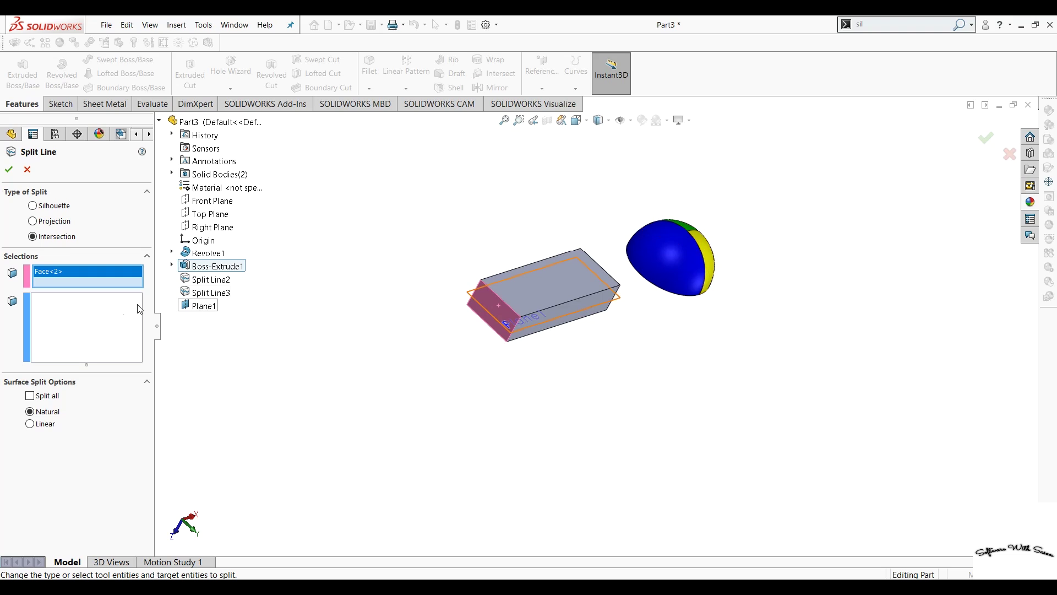
click(51, 335)
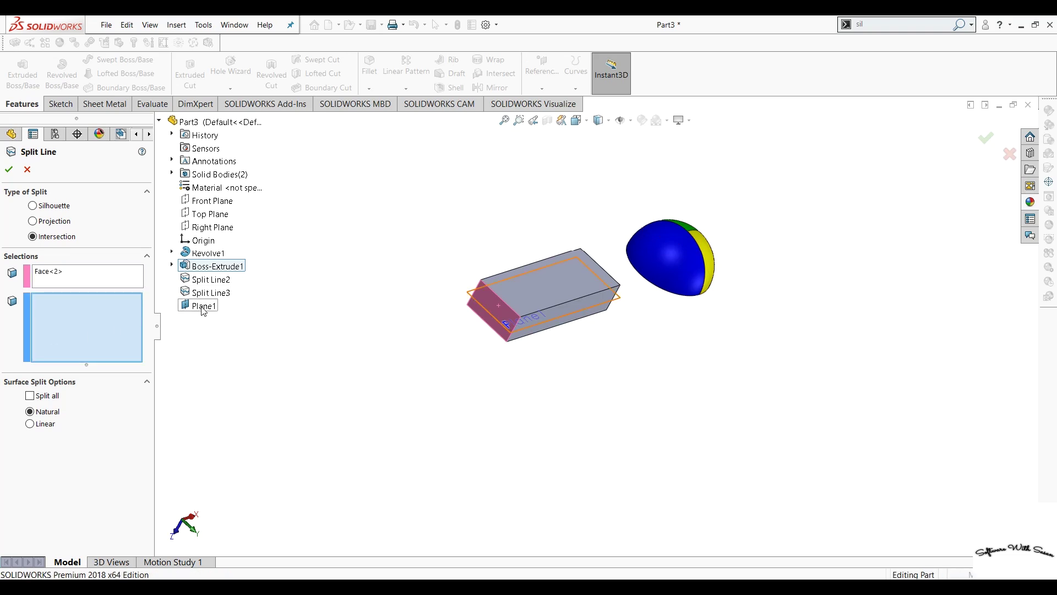
right_click(113, 276)
click(136, 287)
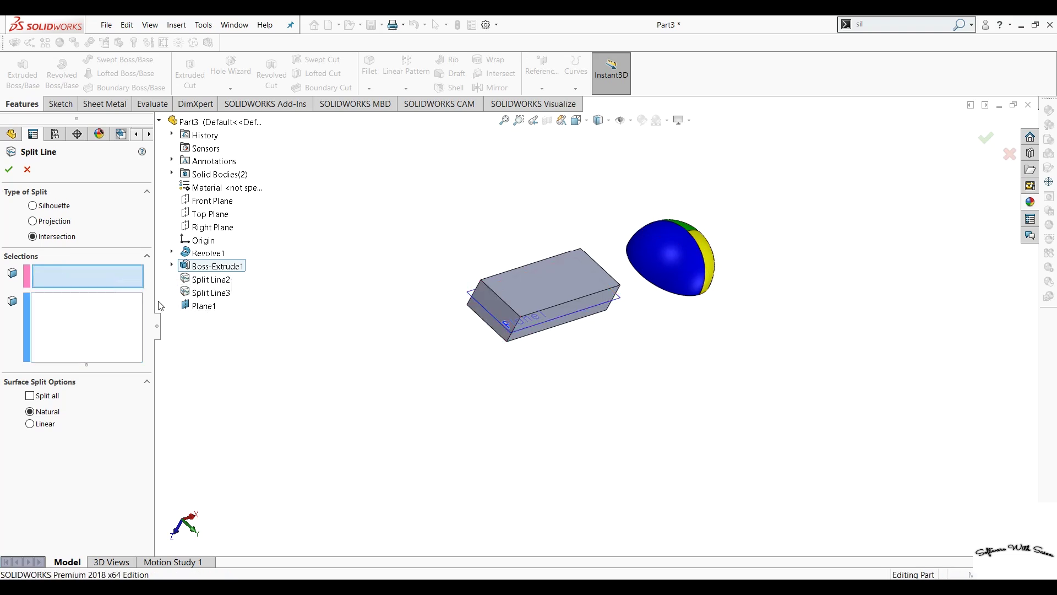
click(199, 305)
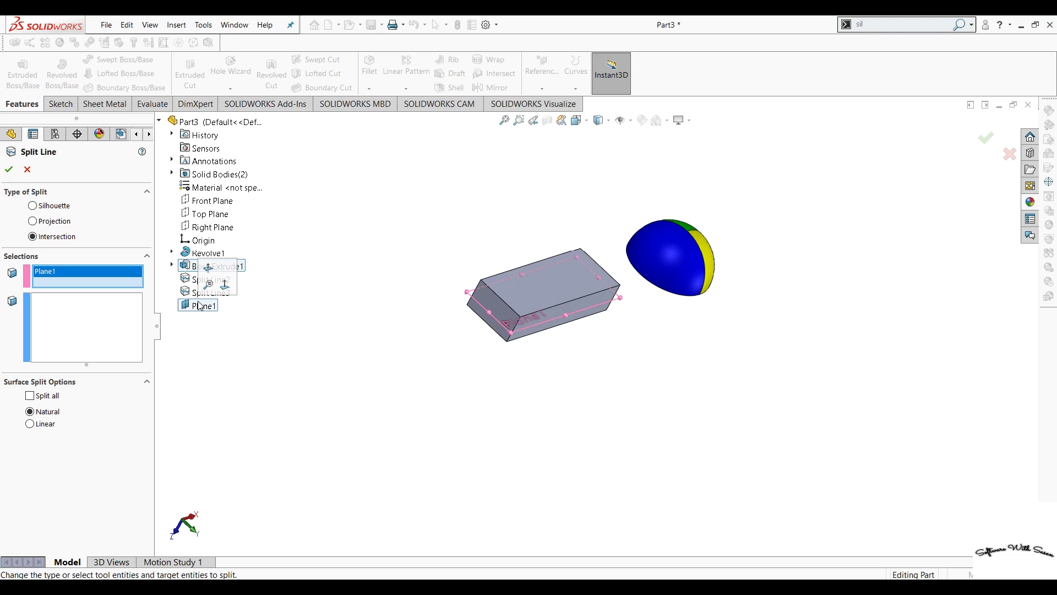
click(108, 316)
click(504, 318)
mouse_move(490, 375)
middle_down()
mouse_move(446, 338)
mouse_move(435, 354)
middle_up()
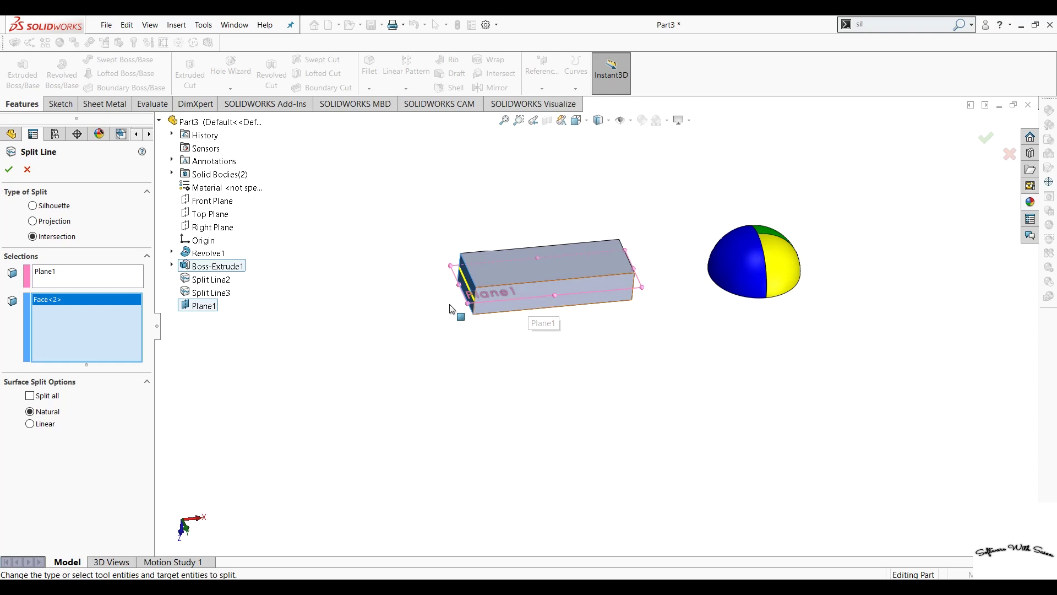
click(10, 171)
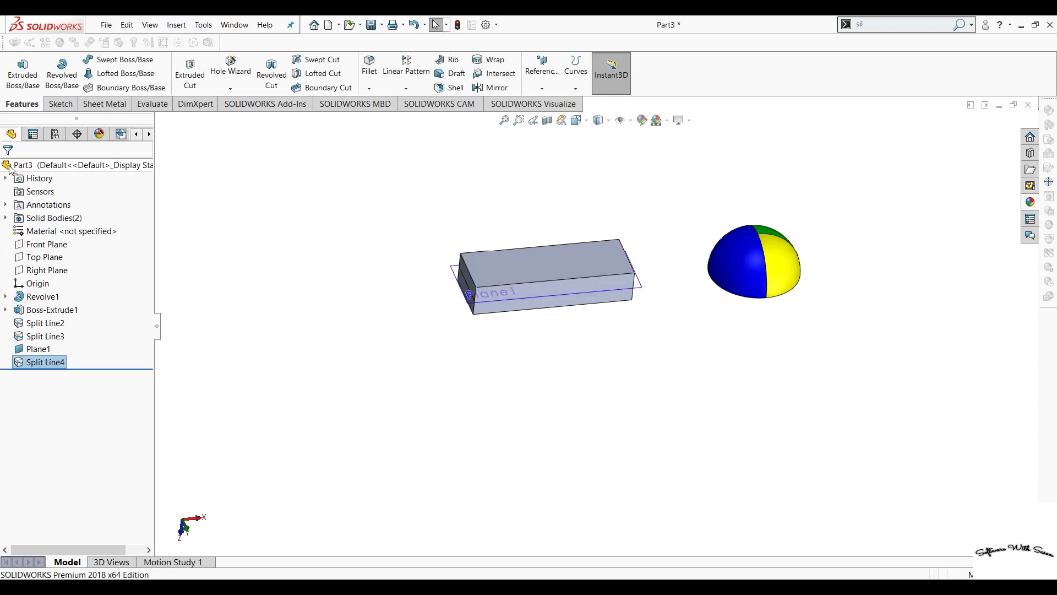
Inspect the box and check Plane1's position
click(375, 373)
mouse_move(375, 373)
middle_down()
mouse_move(448, 273)
mouse_move(427, 345)
mouse_move(173, 371)
middle_up()
click(38, 349)
click(119, 338)
mouse_move(528, 396)
middle_down()
mouse_move(573, 310)
mouse_move(564, 370)
mouse_move(511, 383)
middle_up()
Edit Split Line4 to also split the box's side face along Plane1
click(46, 365)
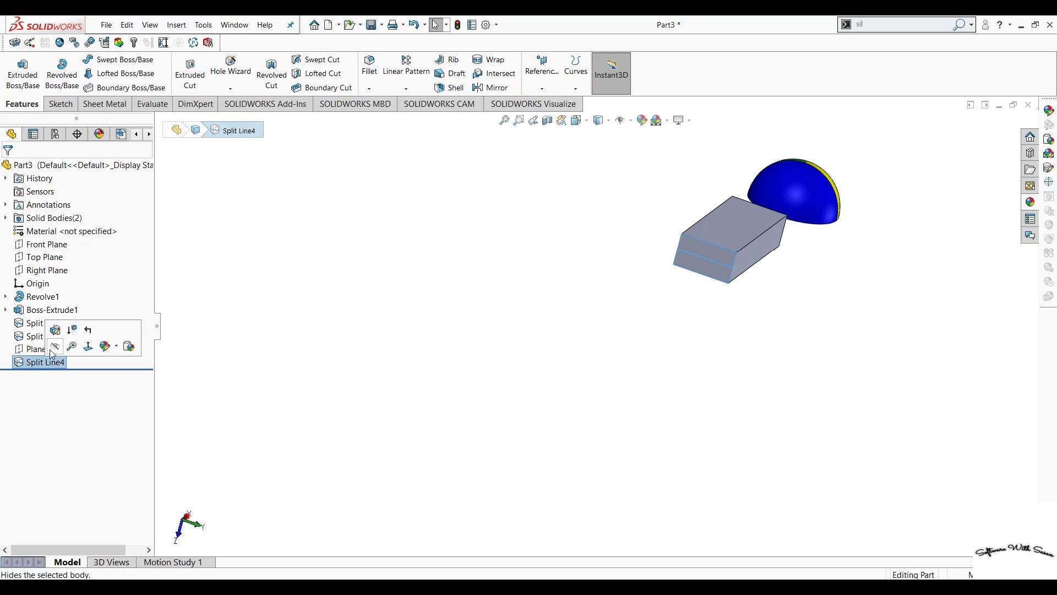
click(57, 333)
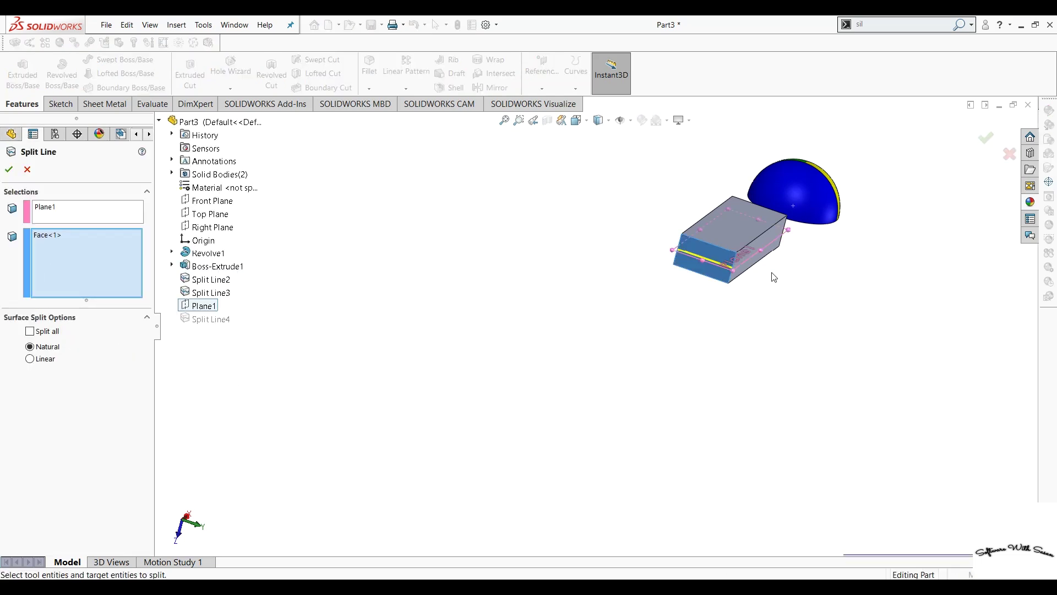
click(752, 252)
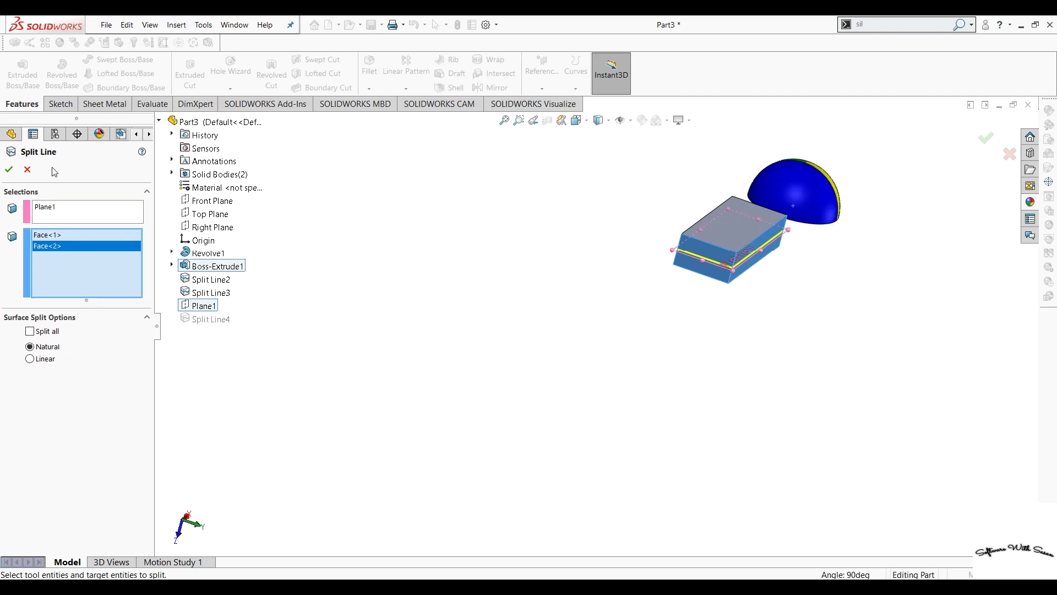
click(8, 169)
click(678, 304)
mouse_move(677, 304)
middle_down()
mouse_move(555, 358)
mouse_move(564, 326)
middle_up()
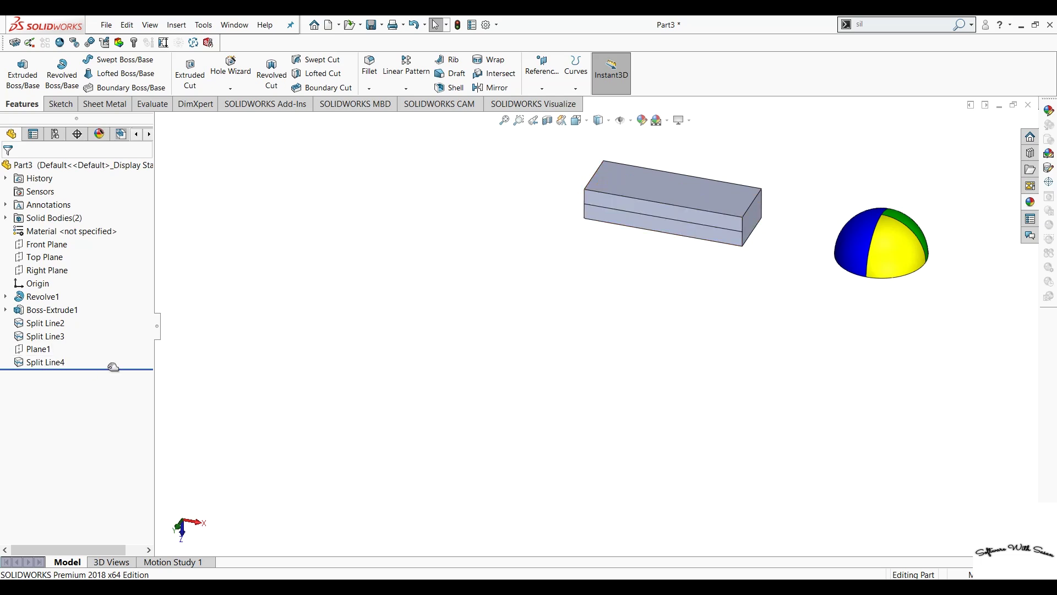
Roll back before Split Line4 and view Plane1 face-on
drag(66, 369, 114, 356)
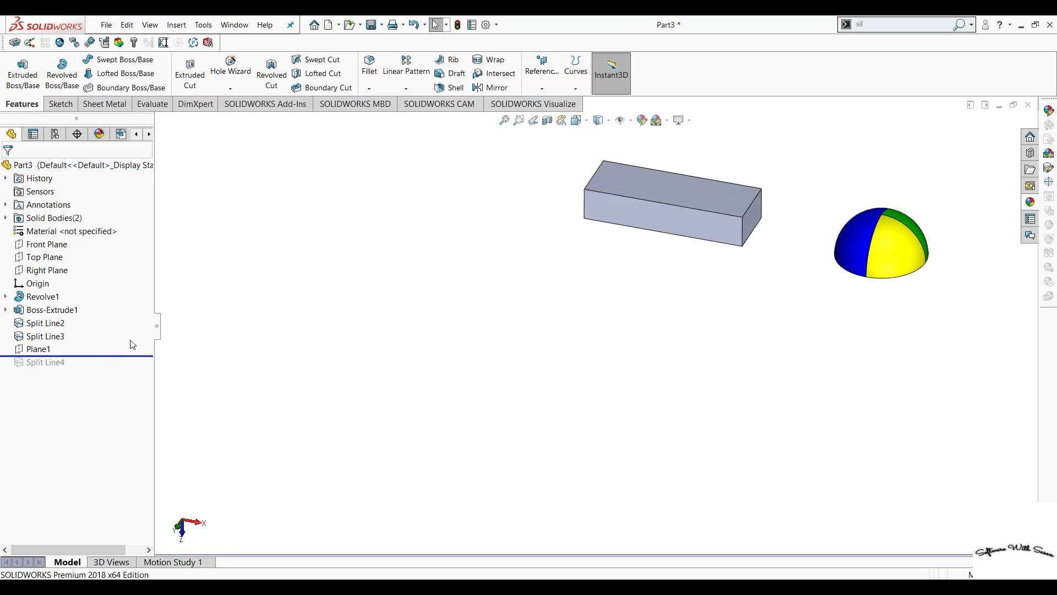
click(34, 350)
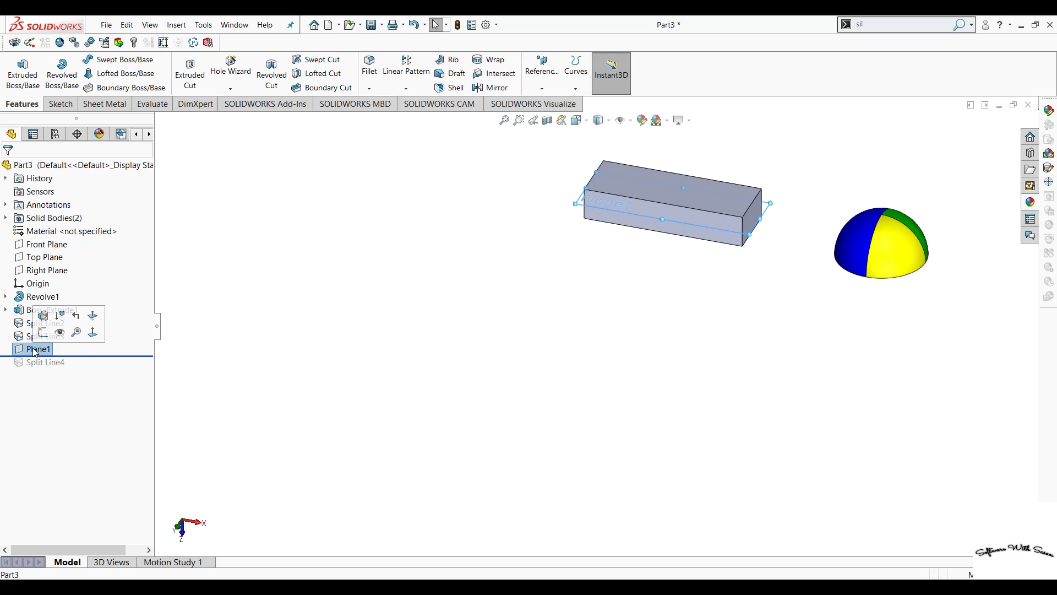
key(ctrl+8)
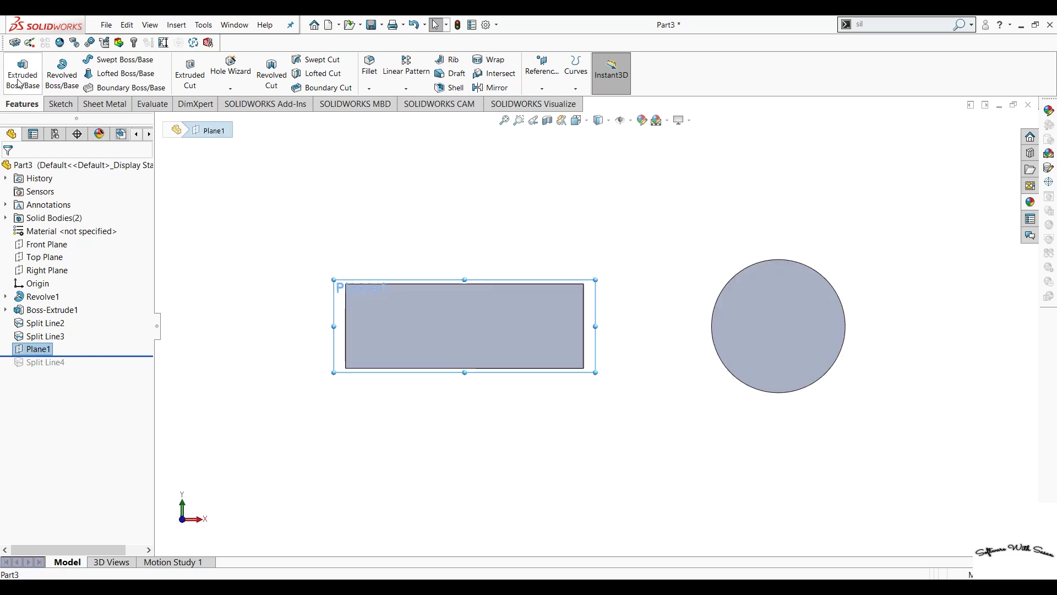
Sketch a centre-point straight slot centred on the box, then view it in 3D
click(61, 104)
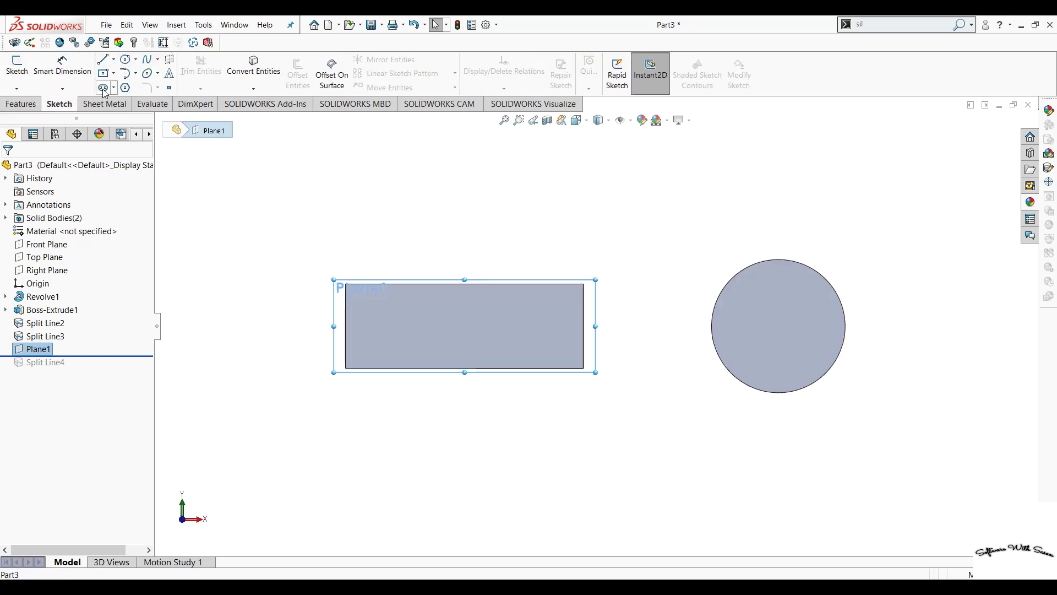
click(114, 88)
click(121, 113)
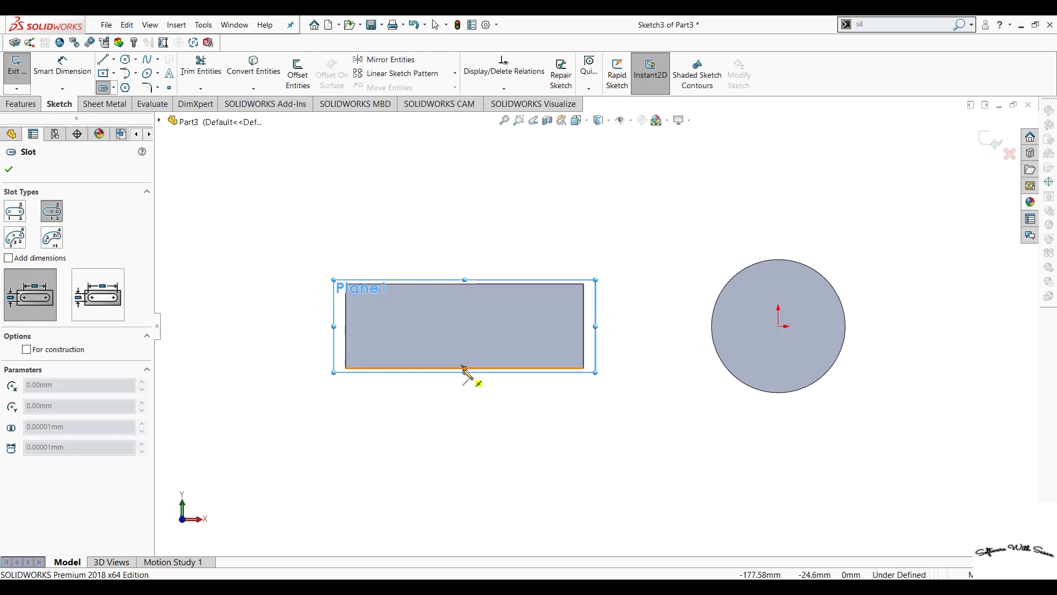
click(463, 327)
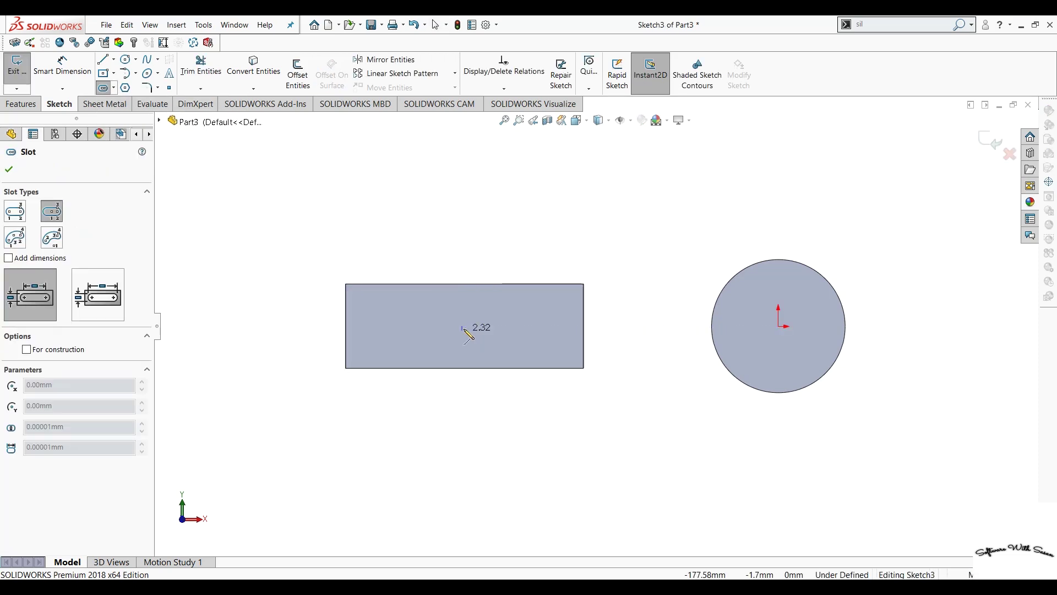
click(520, 327)
click(522, 306)
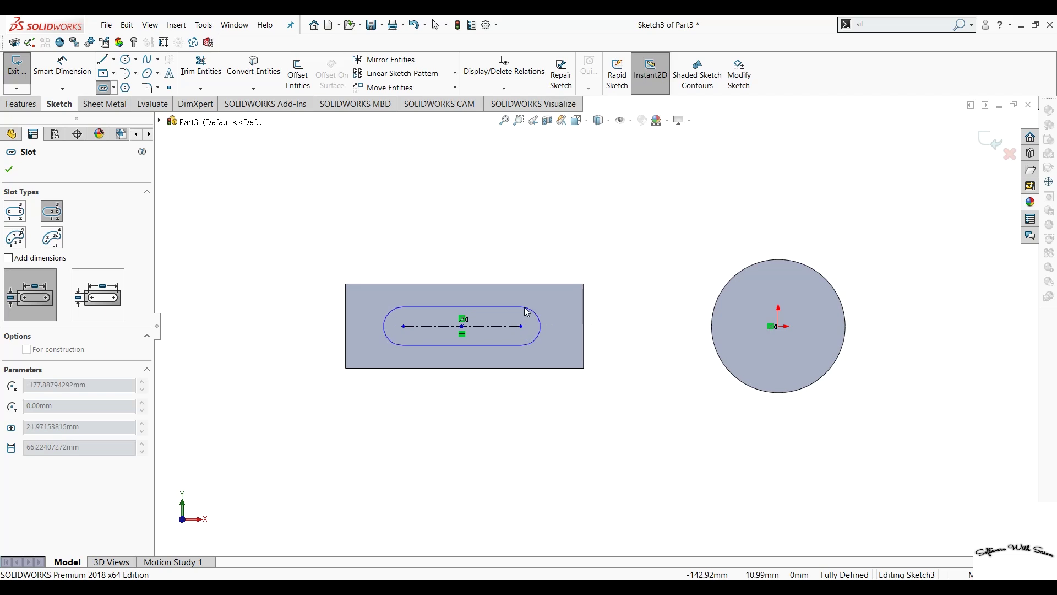
key(Escape)
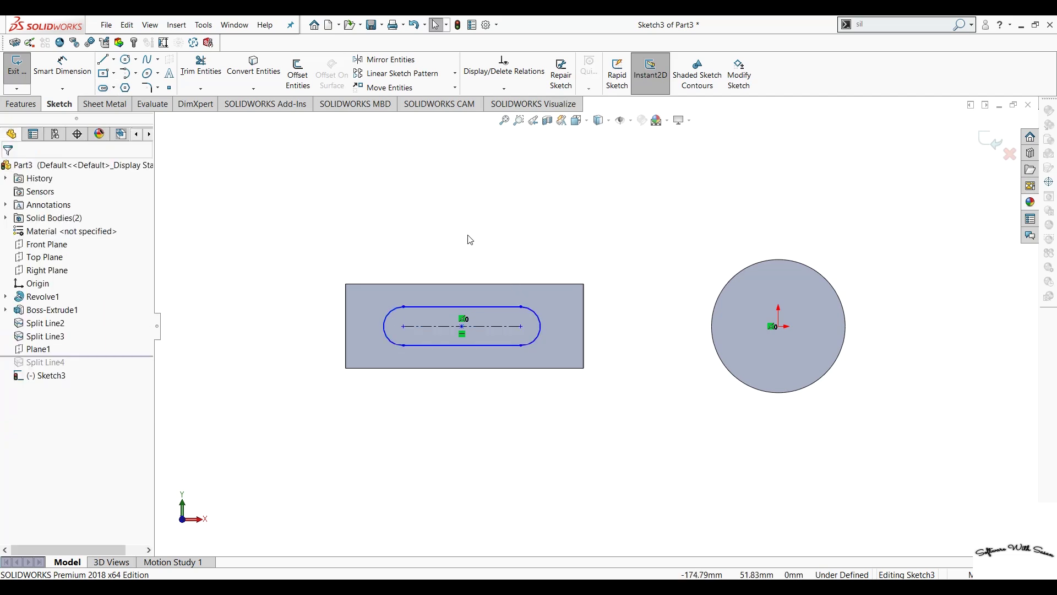
middle_drag(470, 239, 556, 439)
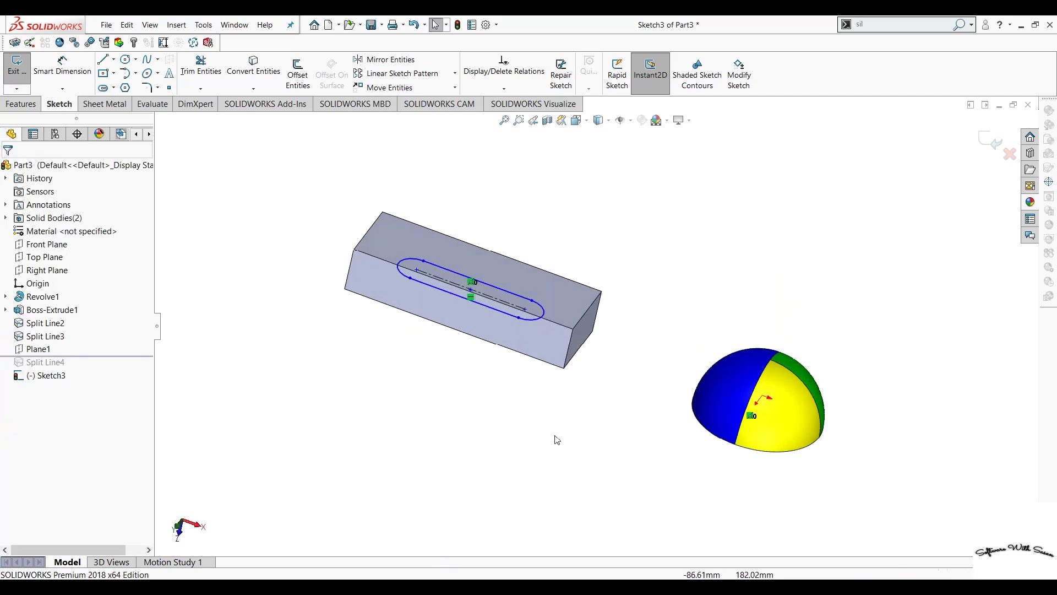
Project the slot sketch onto the block's top face as Split Line5
click(27, 105)
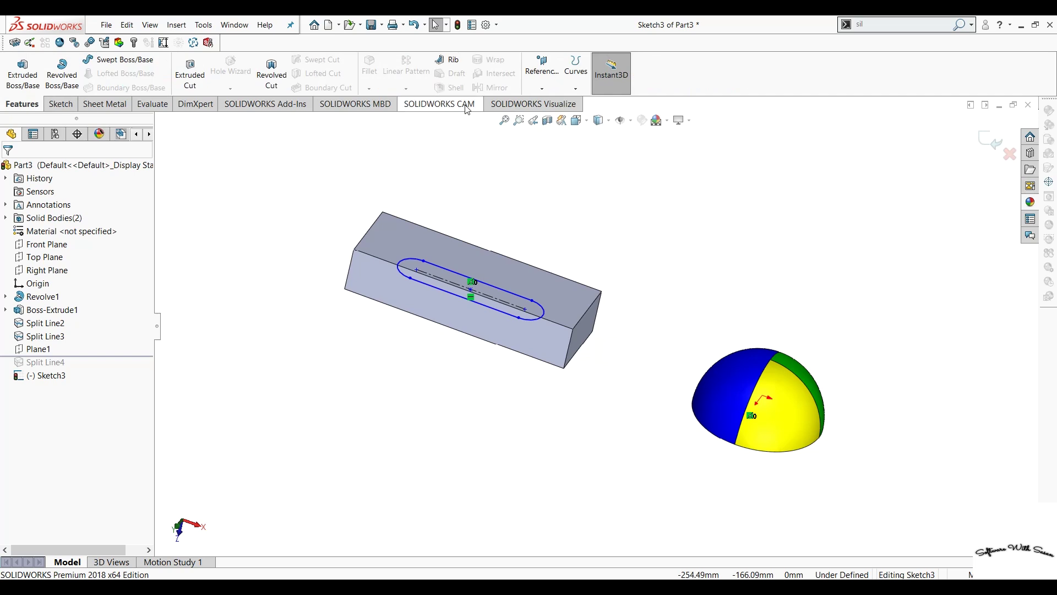
click(576, 71)
click(591, 103)
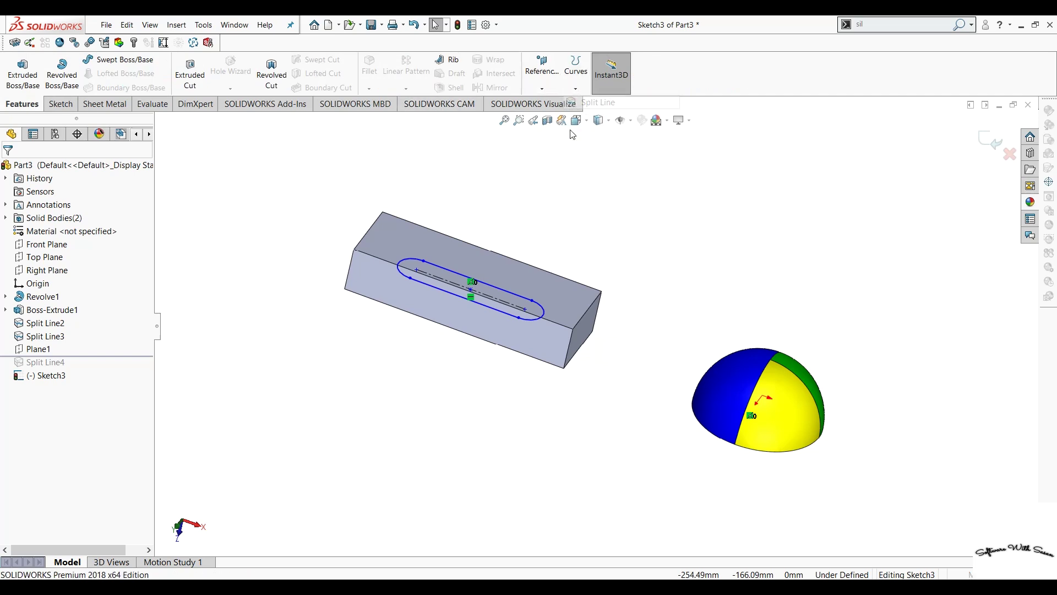
mouse_move(328, 319)
middle_down()
mouse_move(329, 392)
mouse_move(326, 363)
middle_up()
click(407, 301)
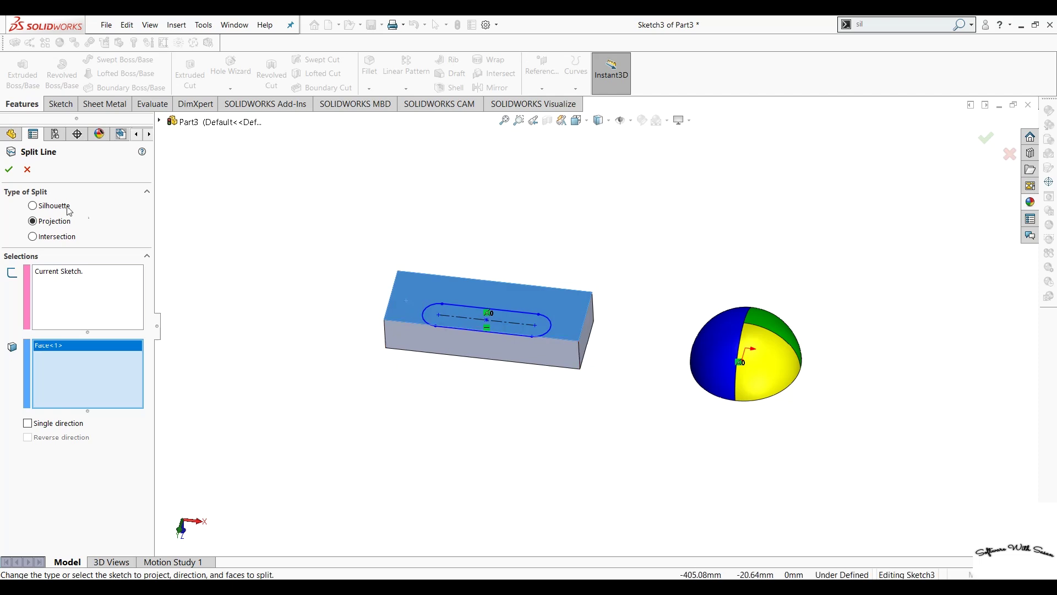
click(9, 173)
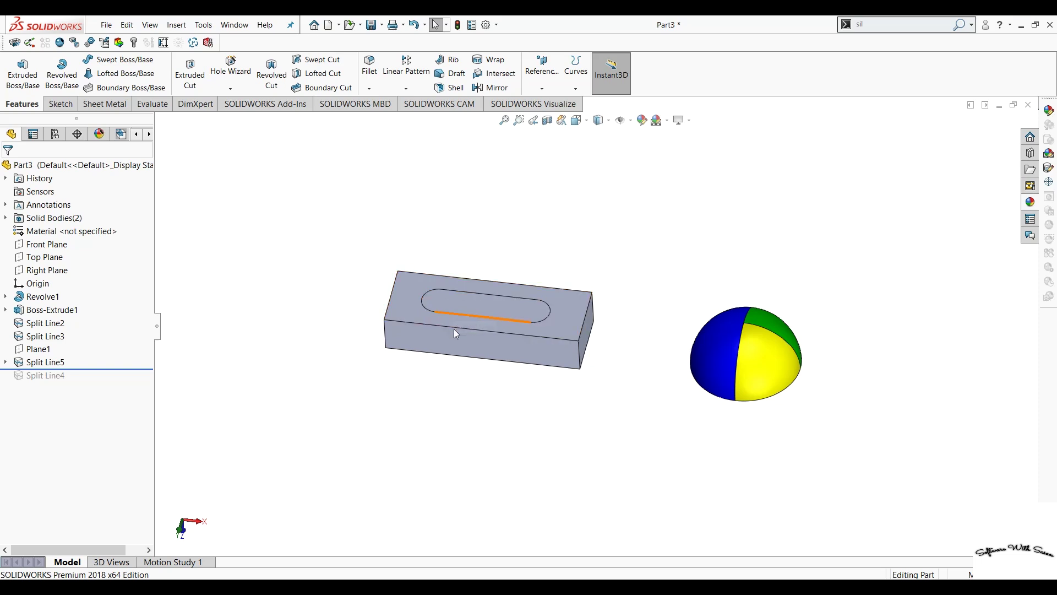
Apply a green face appearance to the block's top face surrounding the slot
scroll(454, 329, down, 3)
click(500, 297)
right_click(501, 298)
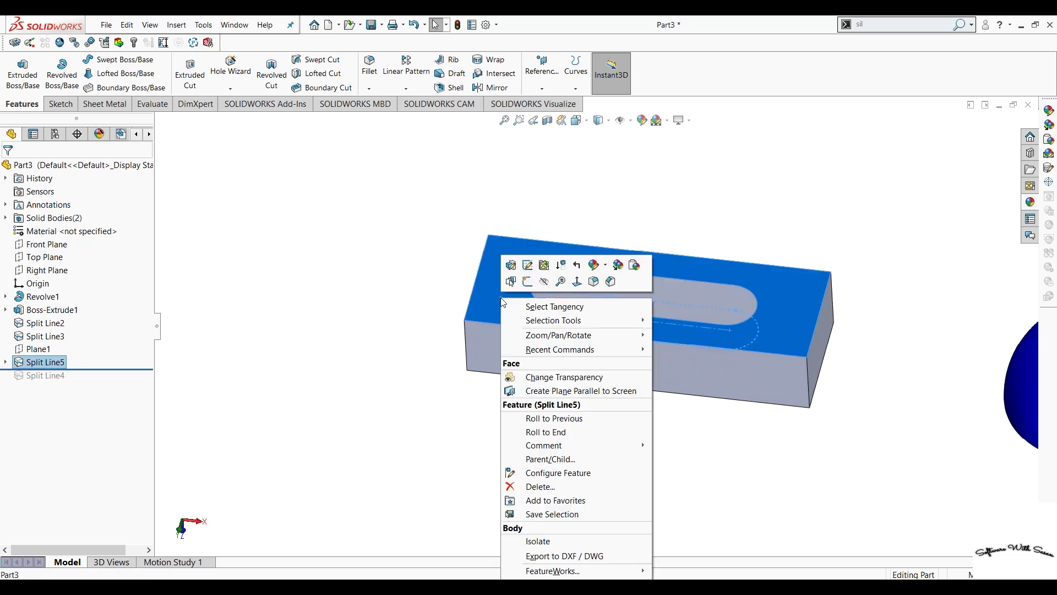
click(594, 265)
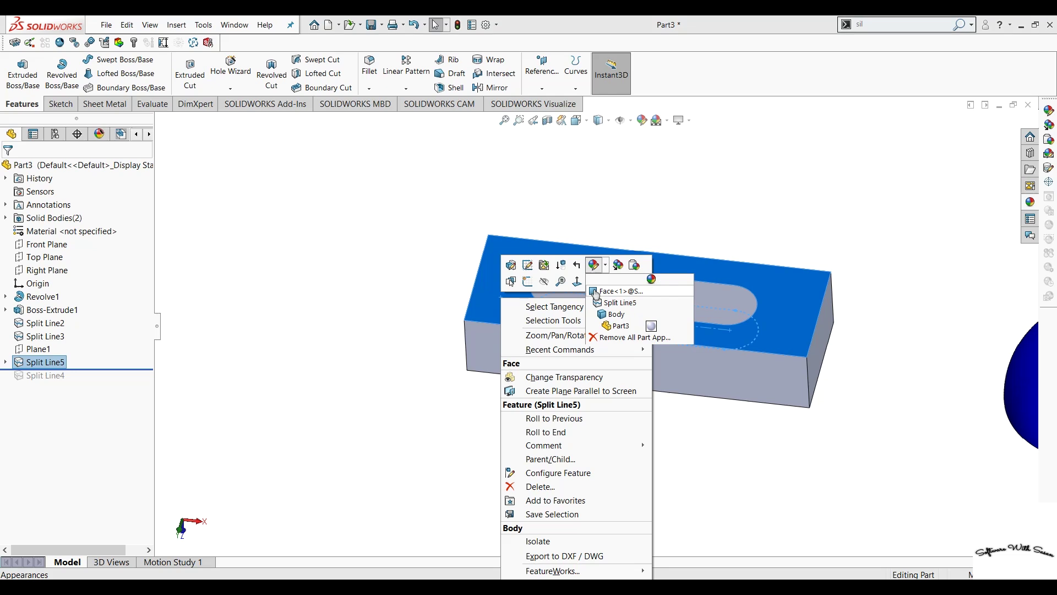
click(596, 294)
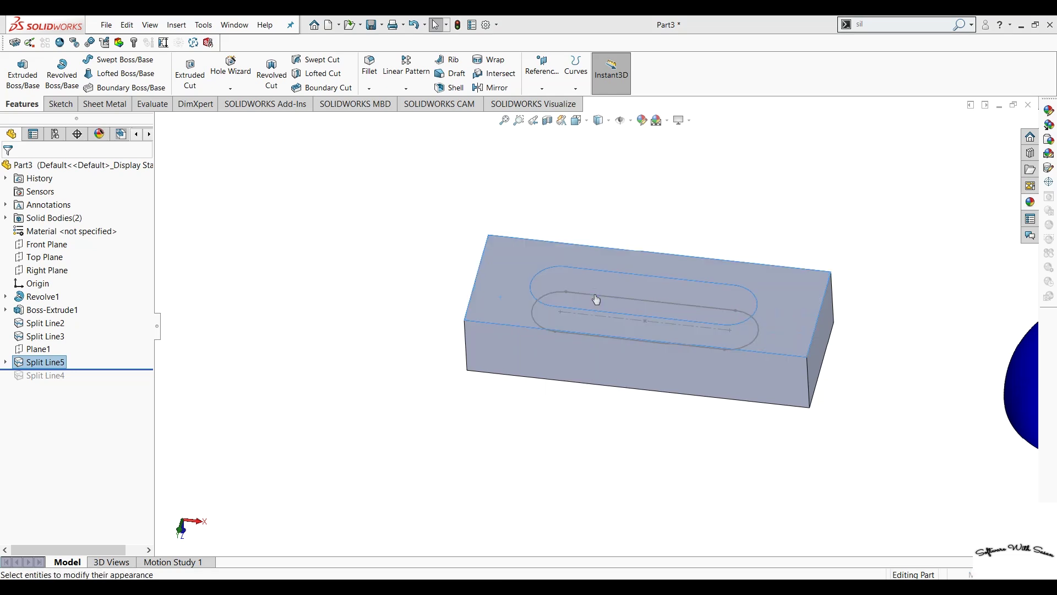
click(69, 446)
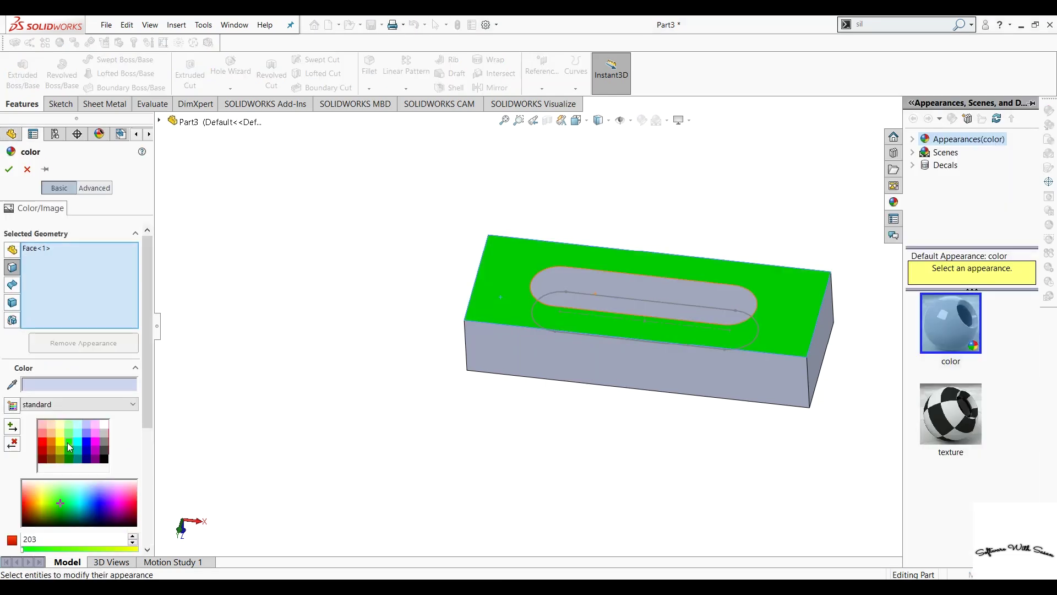
click(9, 169)
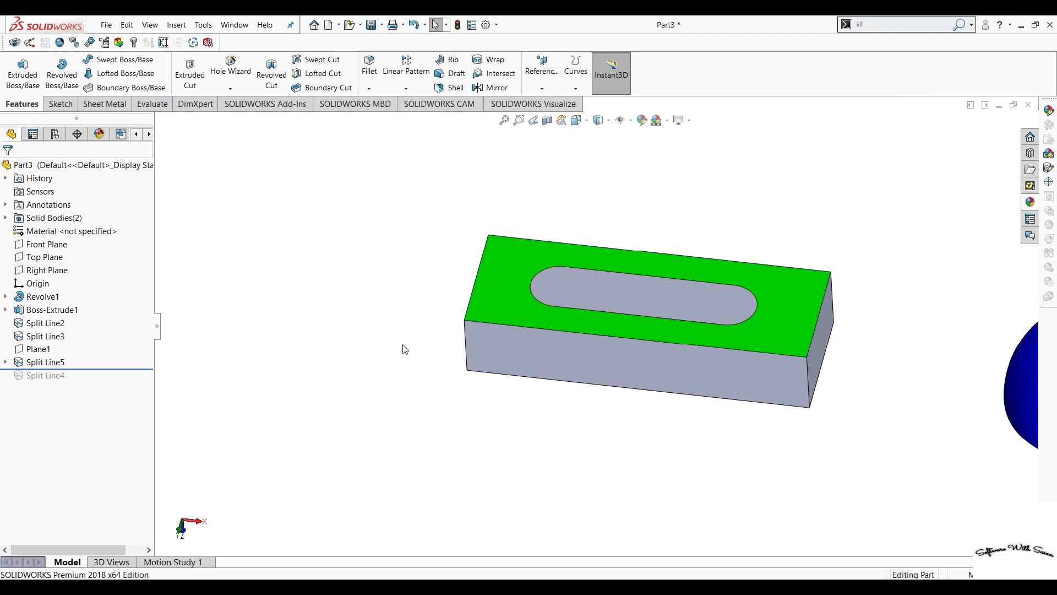
Add the block's bottom face to Split Line5 and confirm the edit
key(f)
click(29, 364)
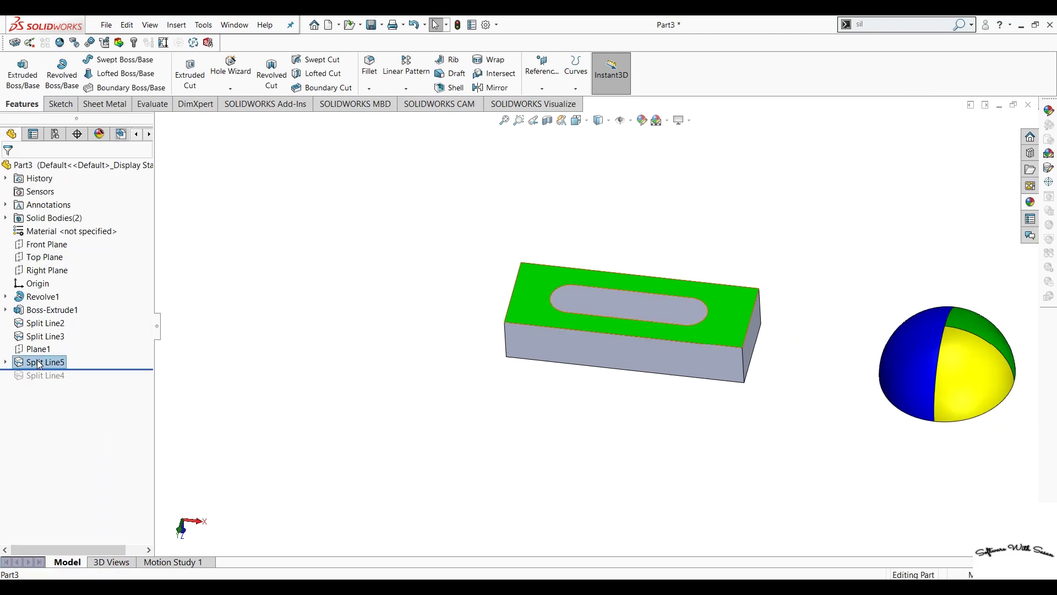
click(48, 330)
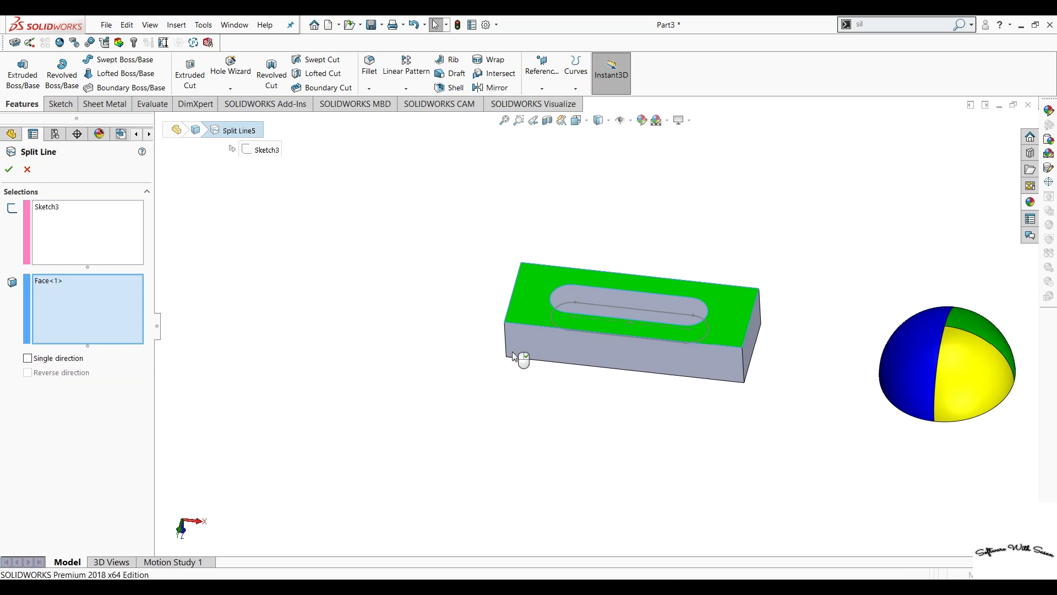
middle_drag(512, 347, 470, 172)
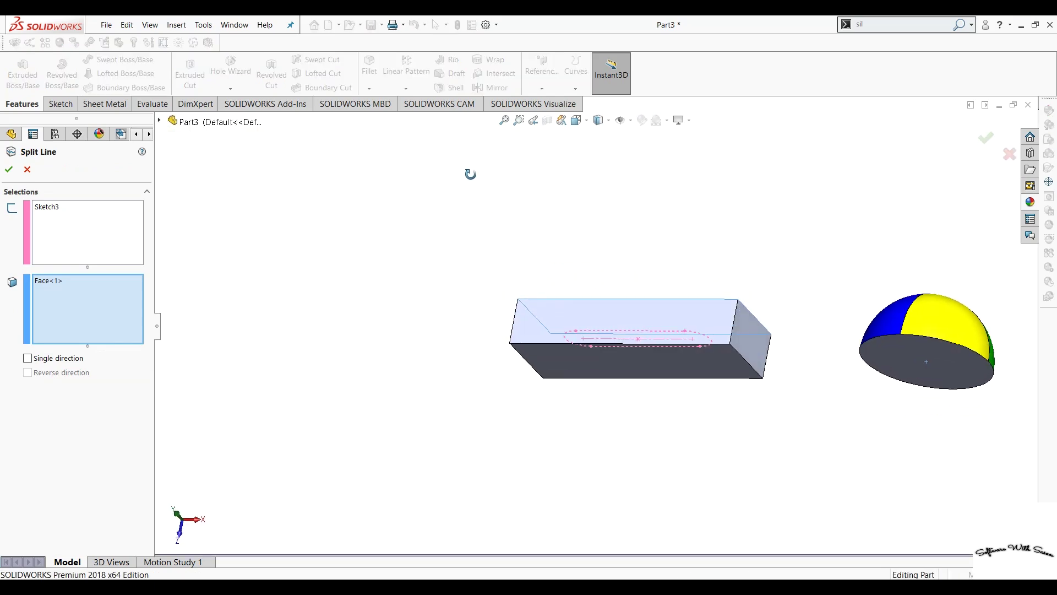
click(613, 362)
mouse_move(612, 363)
middle_down()
mouse_move(373, 363)
mouse_move(356, 519)
middle_up()
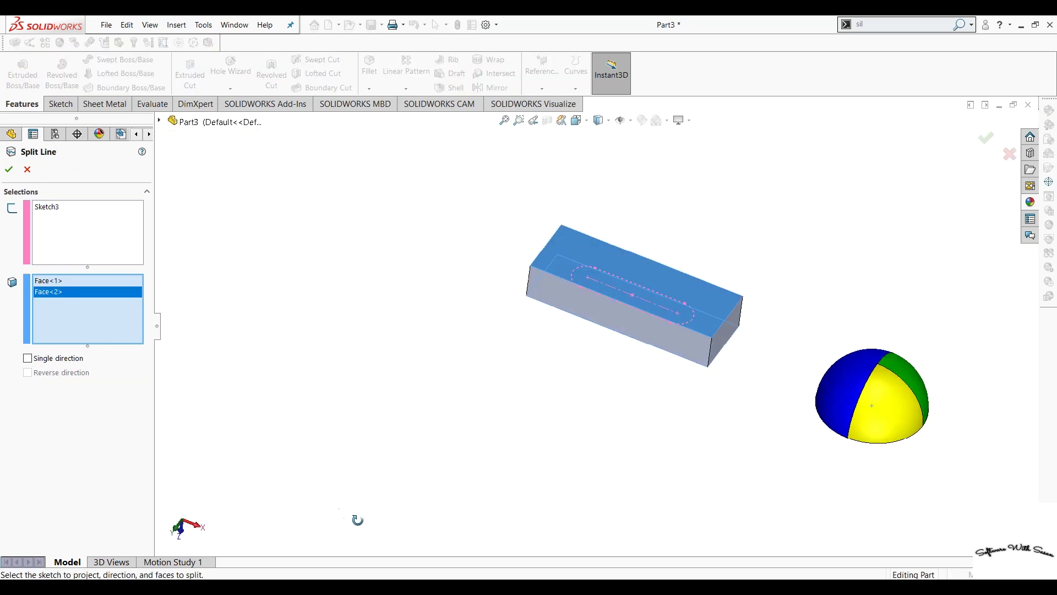
click(13, 171)
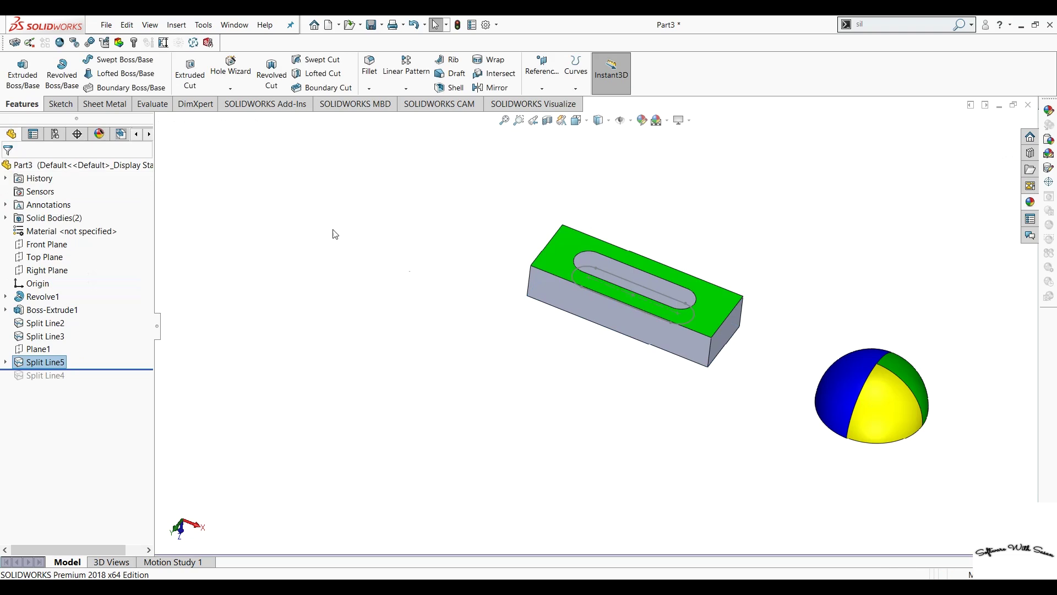
mouse_move(456, 338)
middle_down()
mouse_move(491, 204)
mouse_move(521, 389)
mouse_move(467, 163)
mouse_move(425, 170)
mouse_move(482, 236)
middle_up()
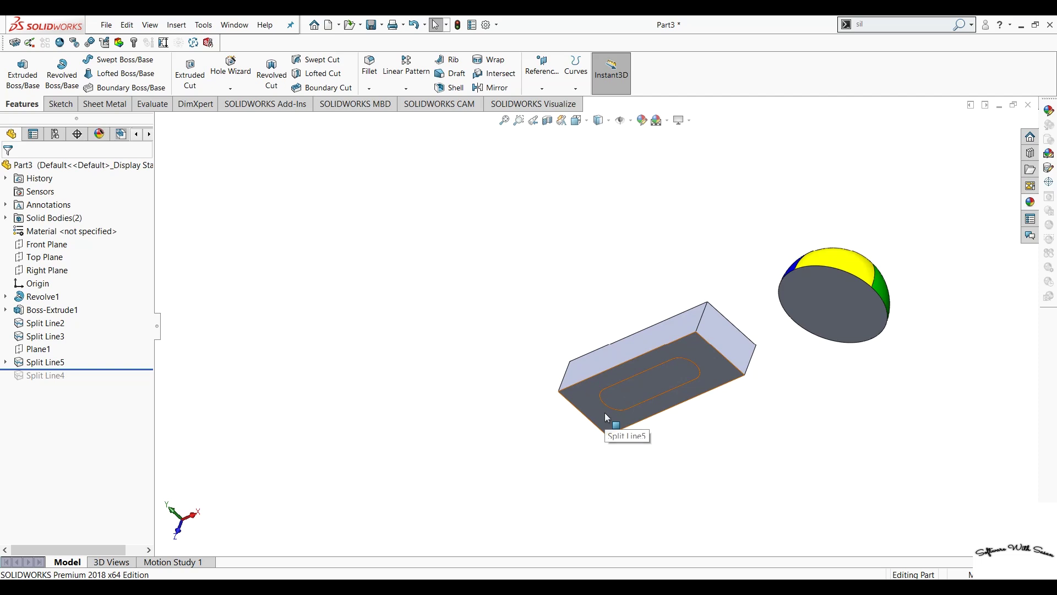
Set Split Line5 to project in a single direction only
click(25, 366)
click(36, 341)
click(27, 361)
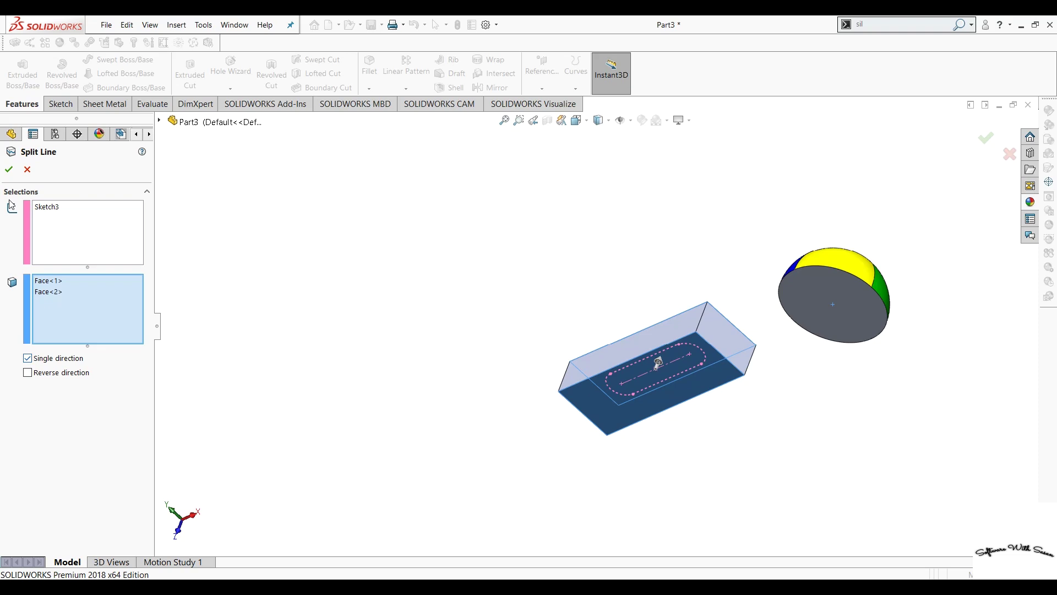
key(Return)
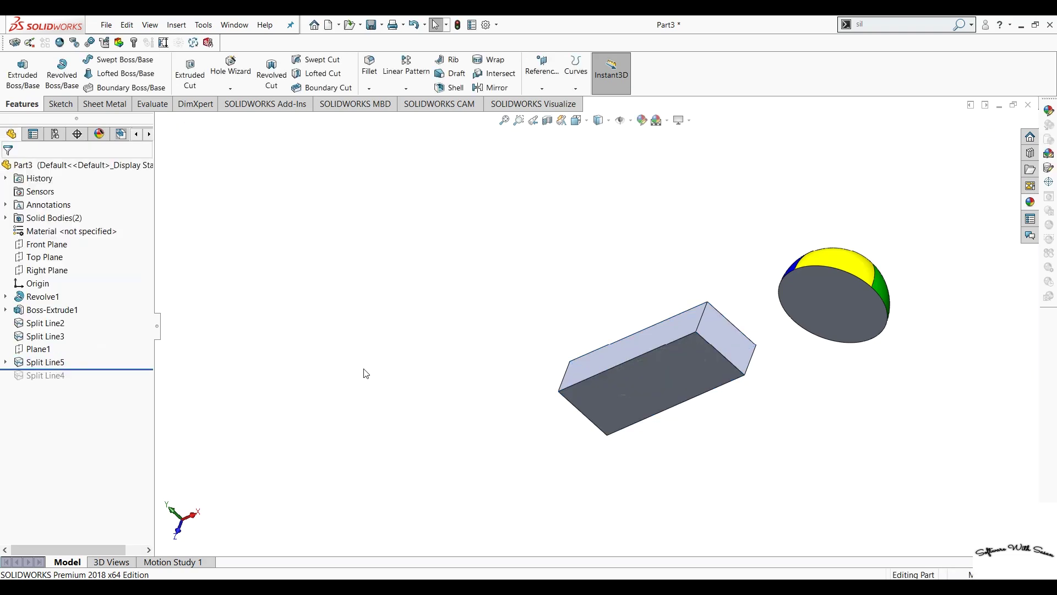
mouse_move(363, 370)
middle_down()
mouse_move(374, 526)
mouse_move(405, 392)
mouse_move(398, 387)
middle_up()
Reverse the projection direction of Split Line5 and confirm it
click(48, 363)
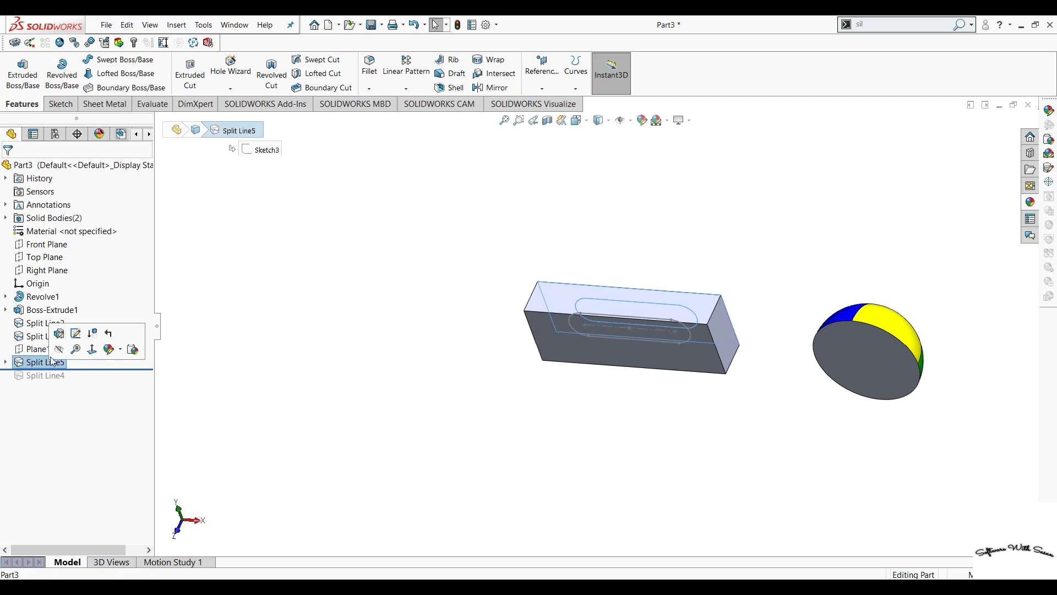
click(59, 357)
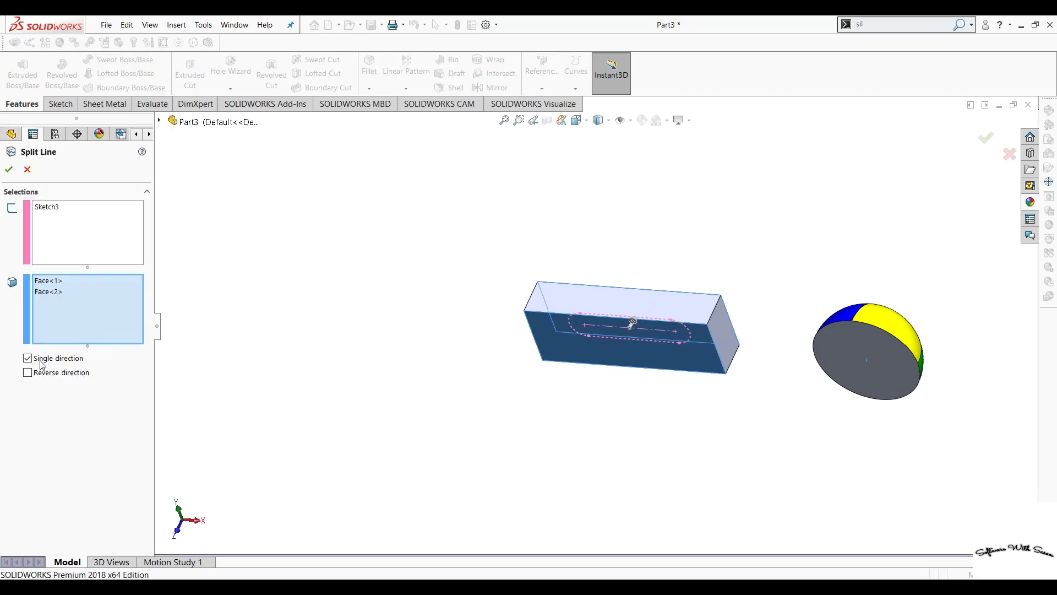
click(29, 373)
click(8, 170)
mouse_move(365, 353)
middle_down()
mouse_move(333, 502)
mouse_move(367, 338)
middle_up()
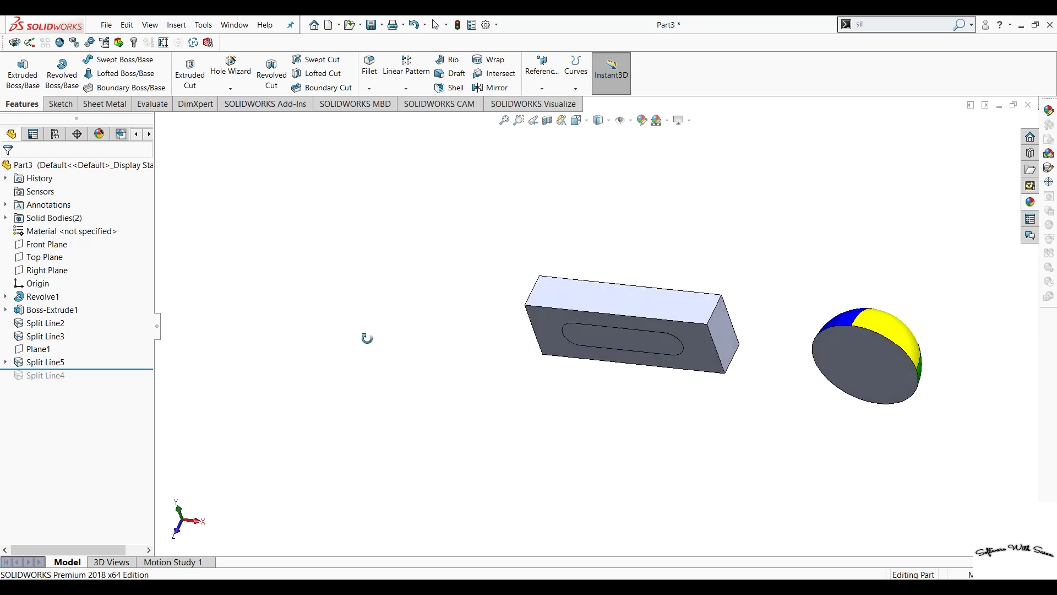
Turn off single-direction projection on Split Line5 so it projects both ways
click(44, 362)
click(31, 342)
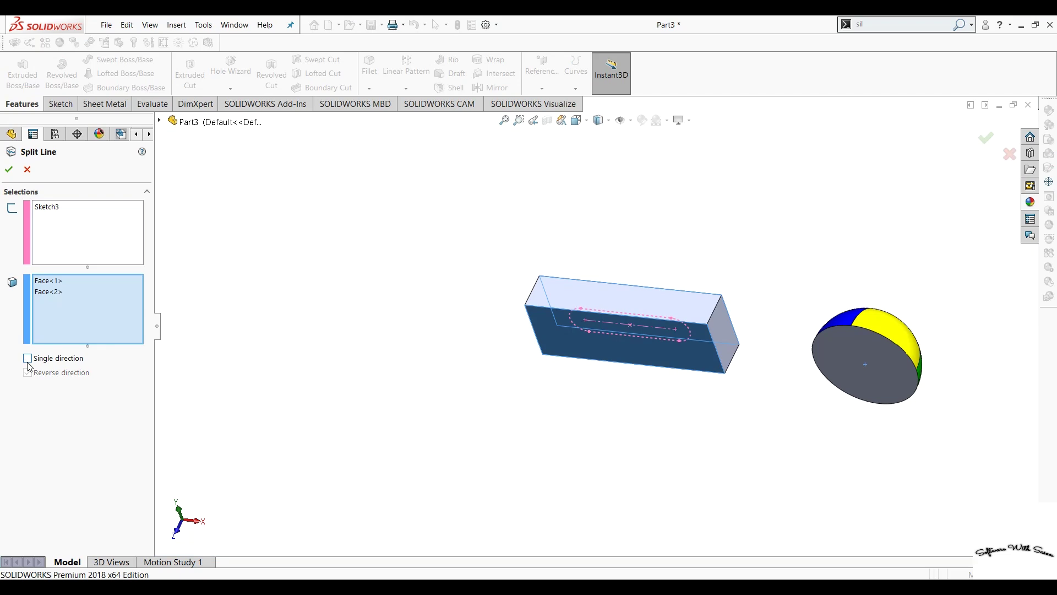
key(Return)
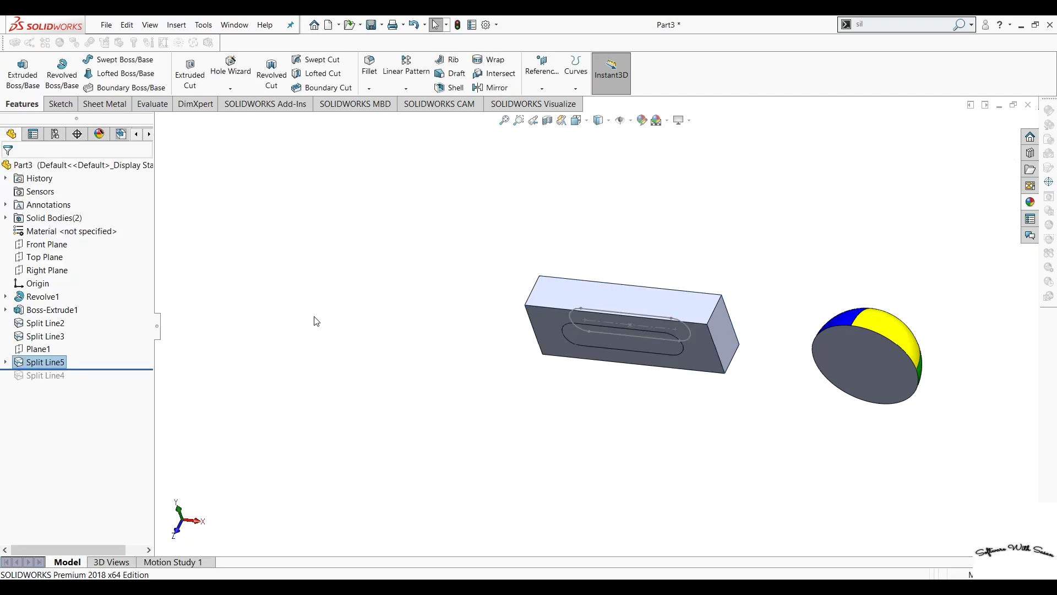